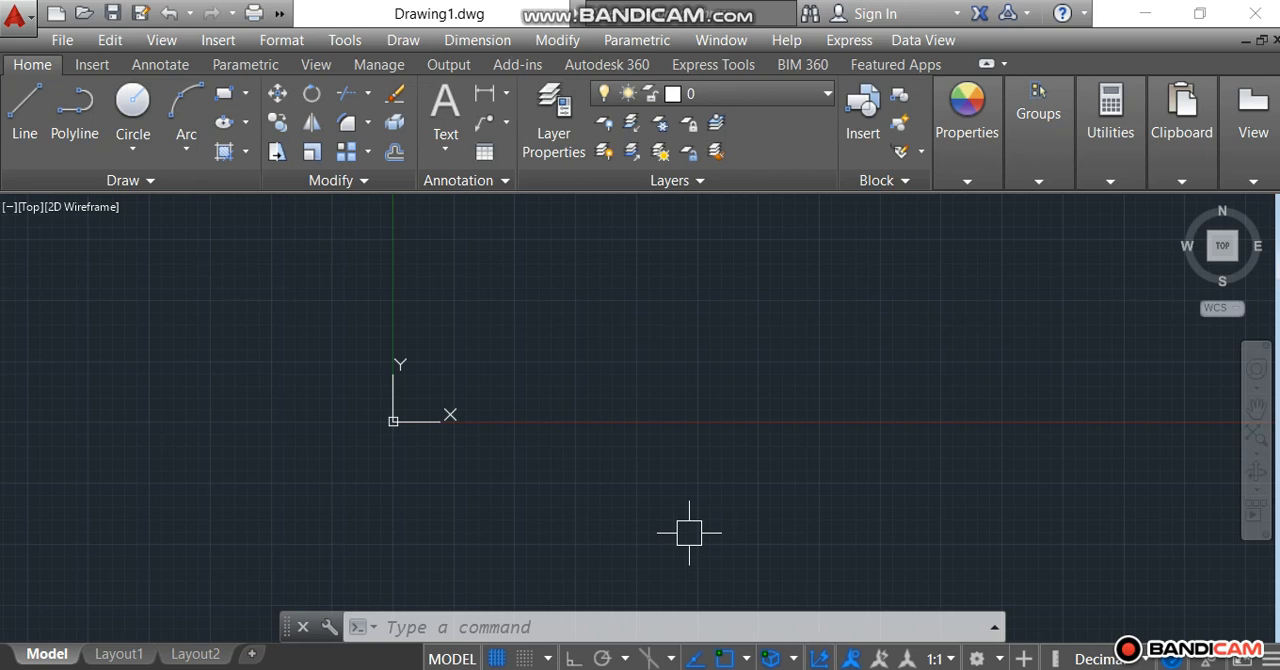
# Draw a vertical line 500 units upward from 0,0 with Ortho turned on.
pyautogui.click(20, 130)
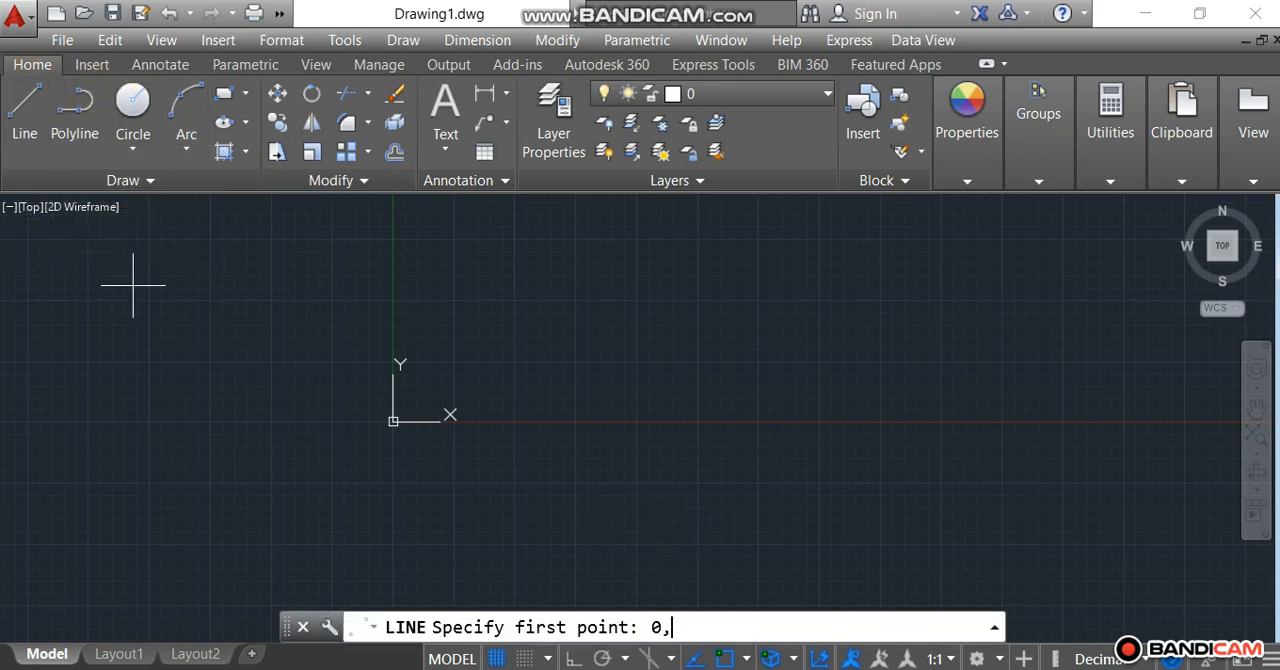
pyautogui.write('0,0')
pyautogui.press('Return')
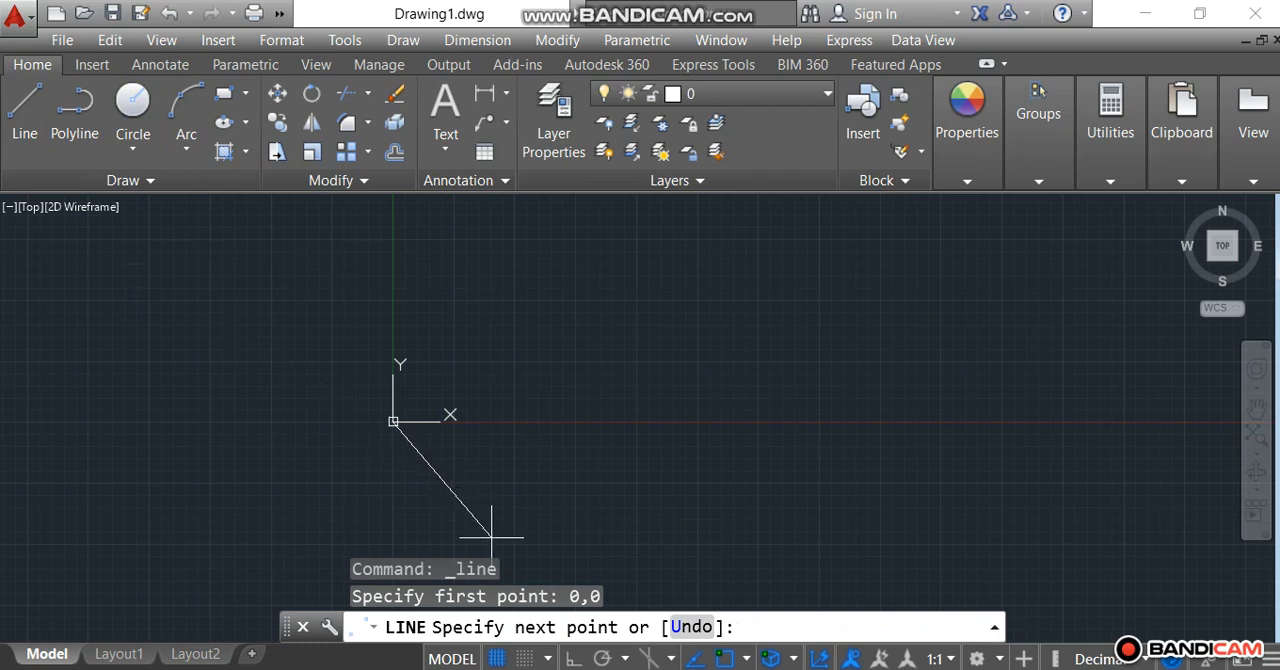
pyautogui.click(573, 658)
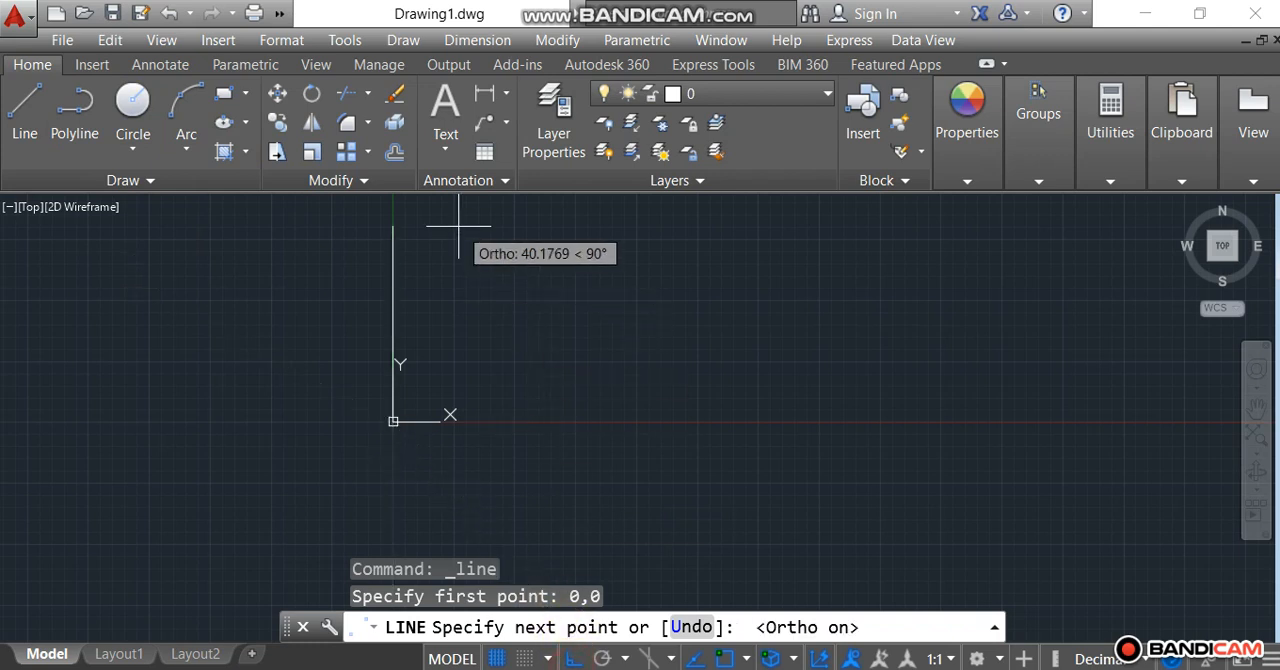
pyautogui.write('500')
pyautogui.press('Return')
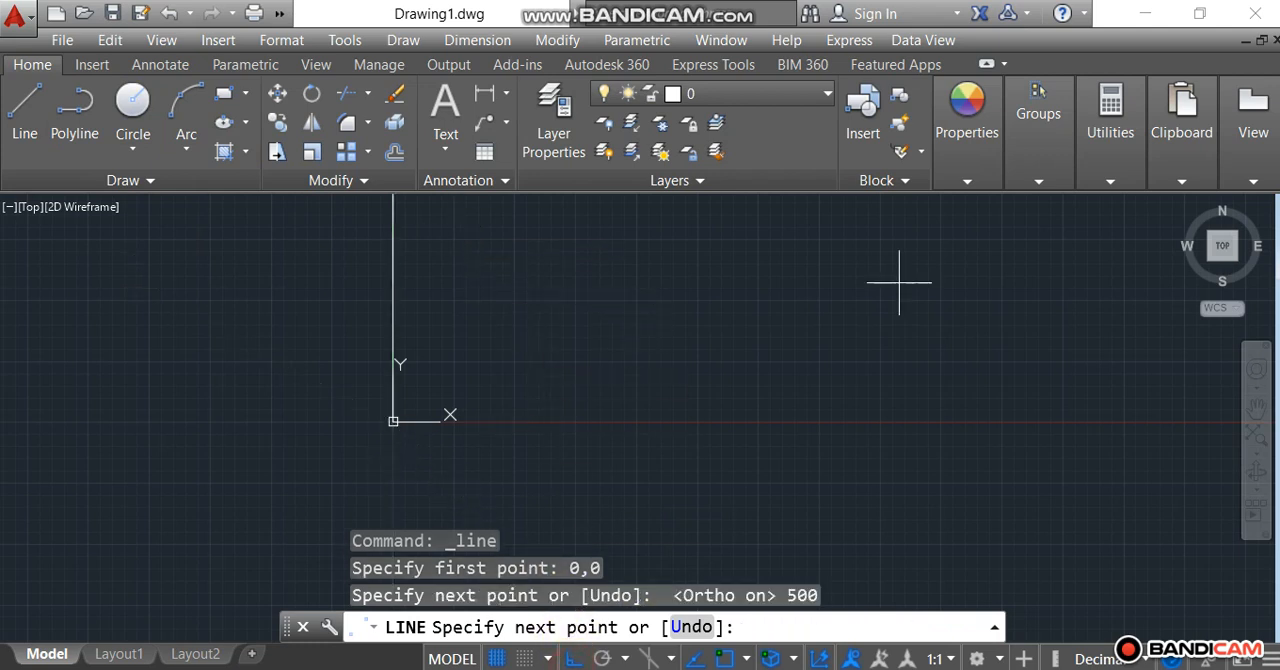
# Continue the line 500 units to the right and 500 units down to form the square's top and right sides.
pyautogui.click(1220, 255)
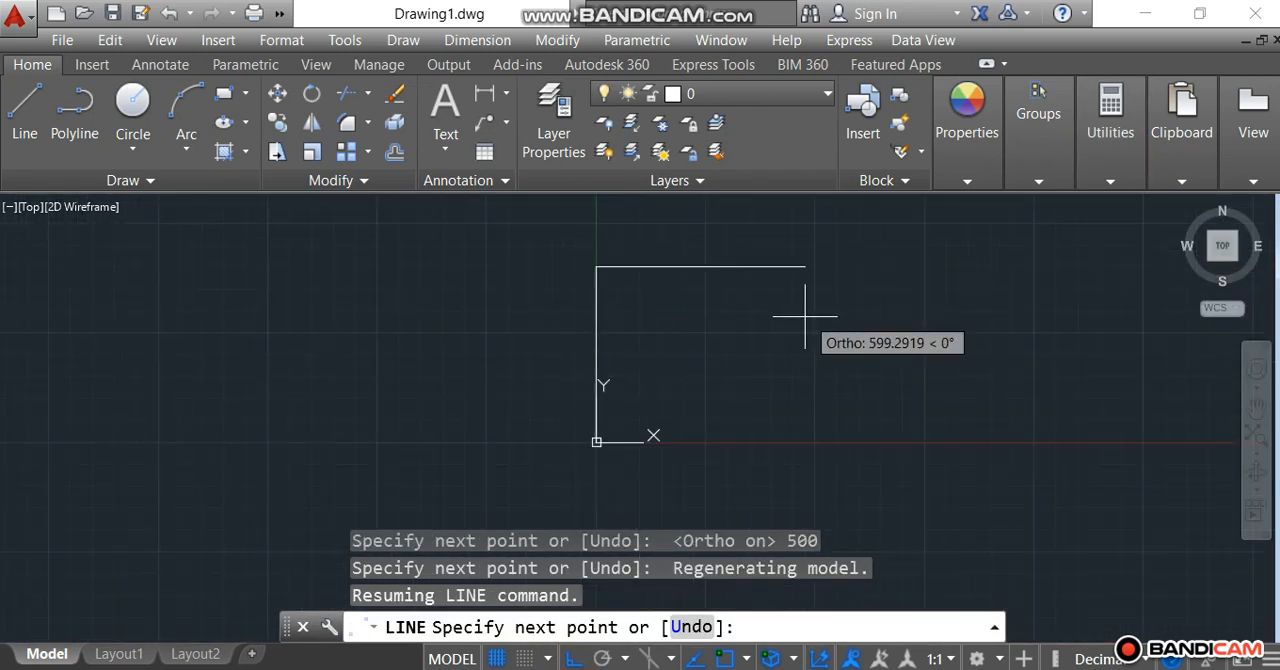
pyautogui.write('500')
pyautogui.press('Return')
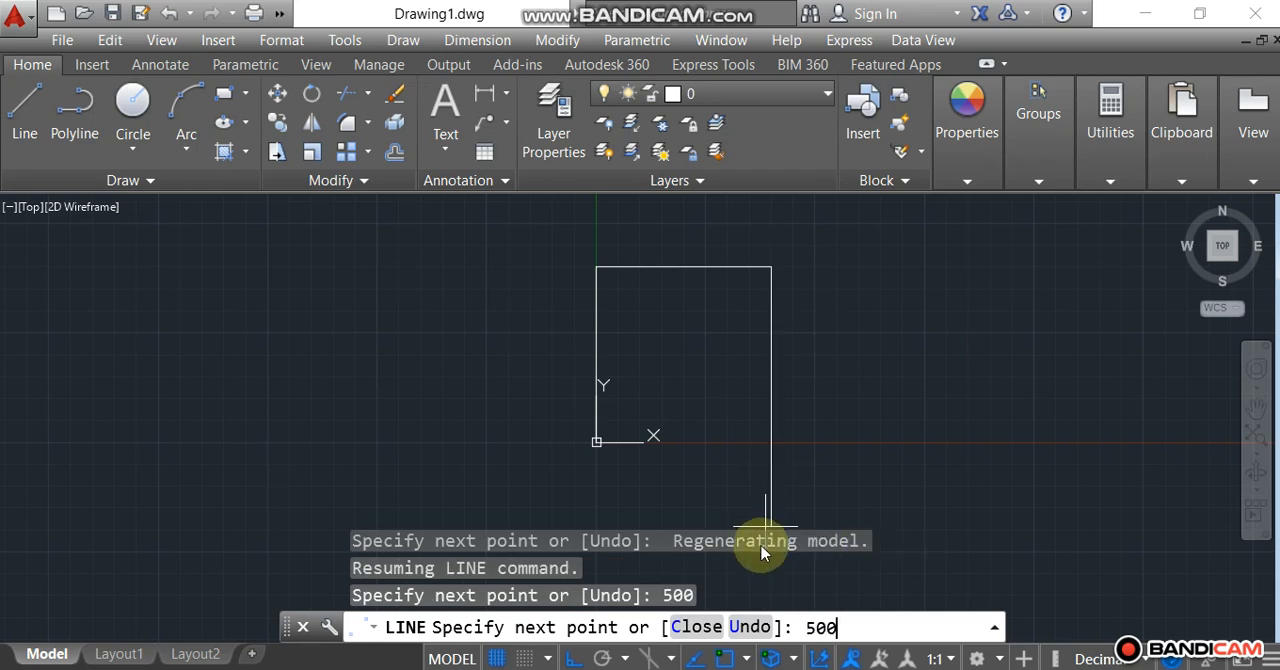
pyautogui.write('500')
pyautogui.press('Return')
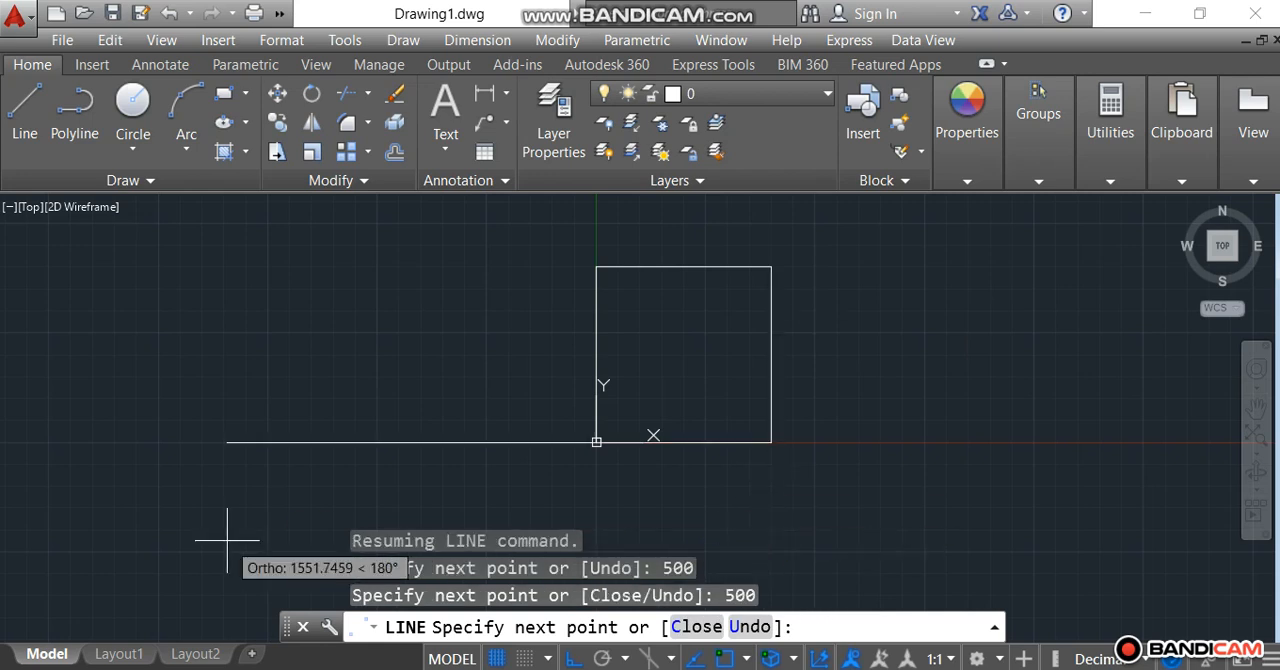
pyautogui.write('500')
pyautogui.press('Escape')
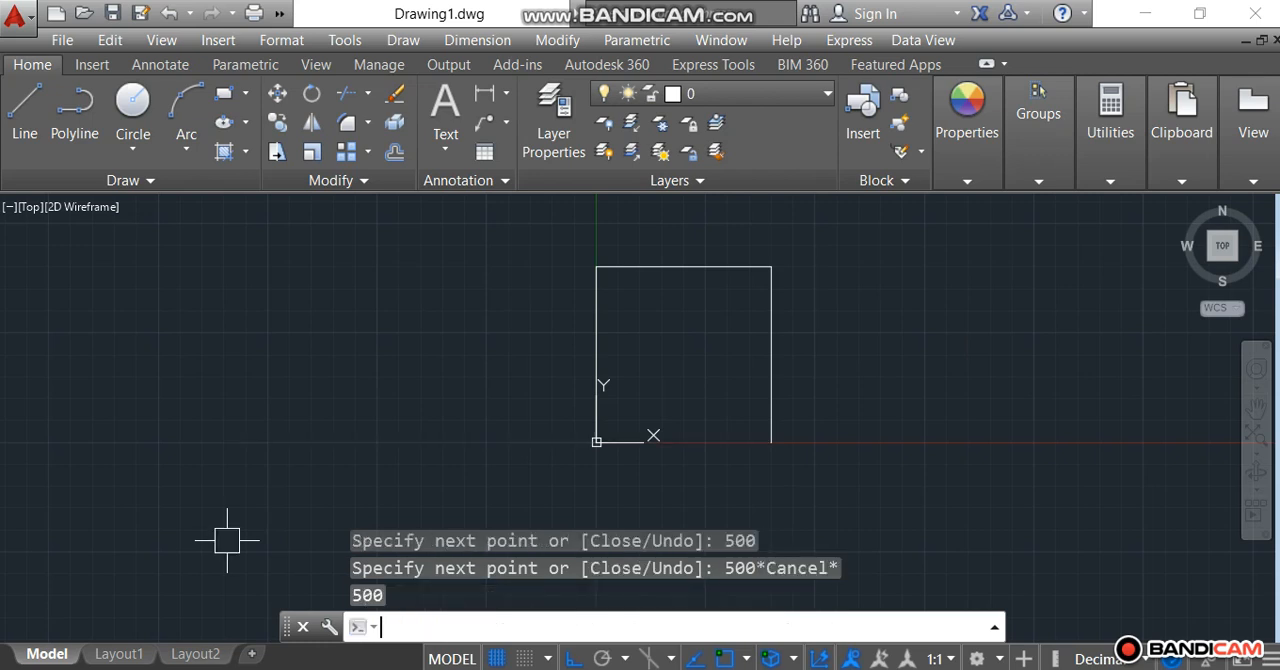
# Close the square with a line from its lower right corner to the origin.
pyautogui.click(27, 105)
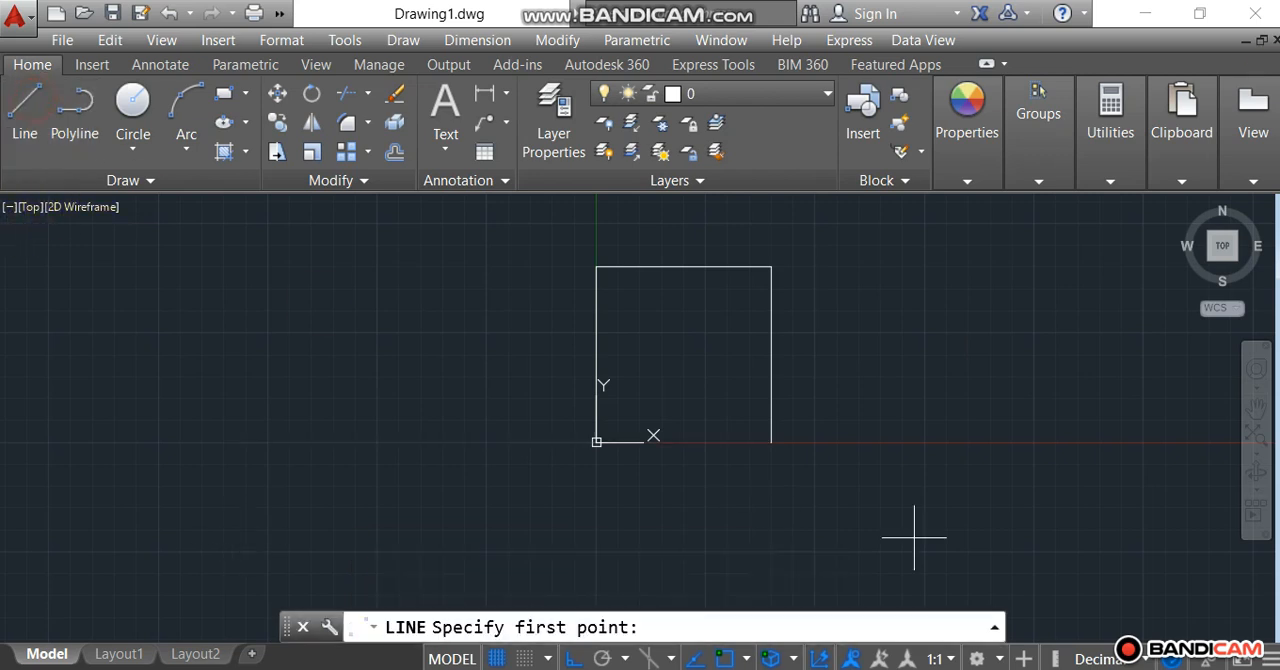
pyautogui.click(771, 442)
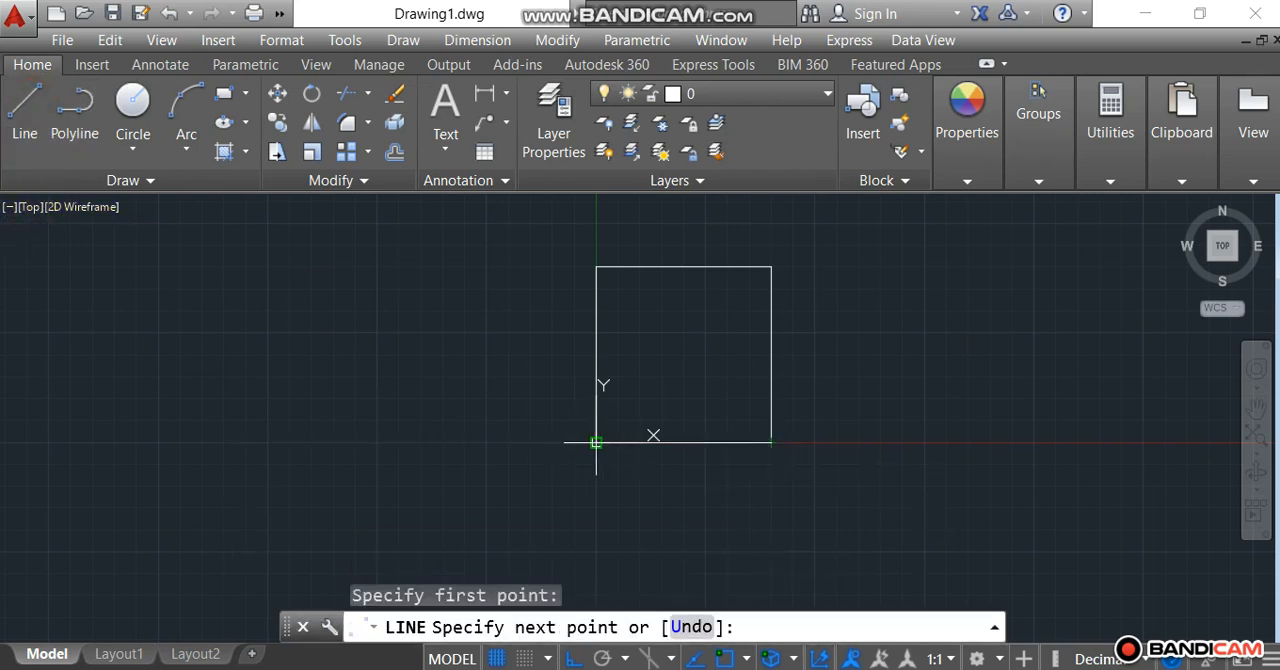
pyautogui.click(596, 442)
pyautogui.press('Escape')
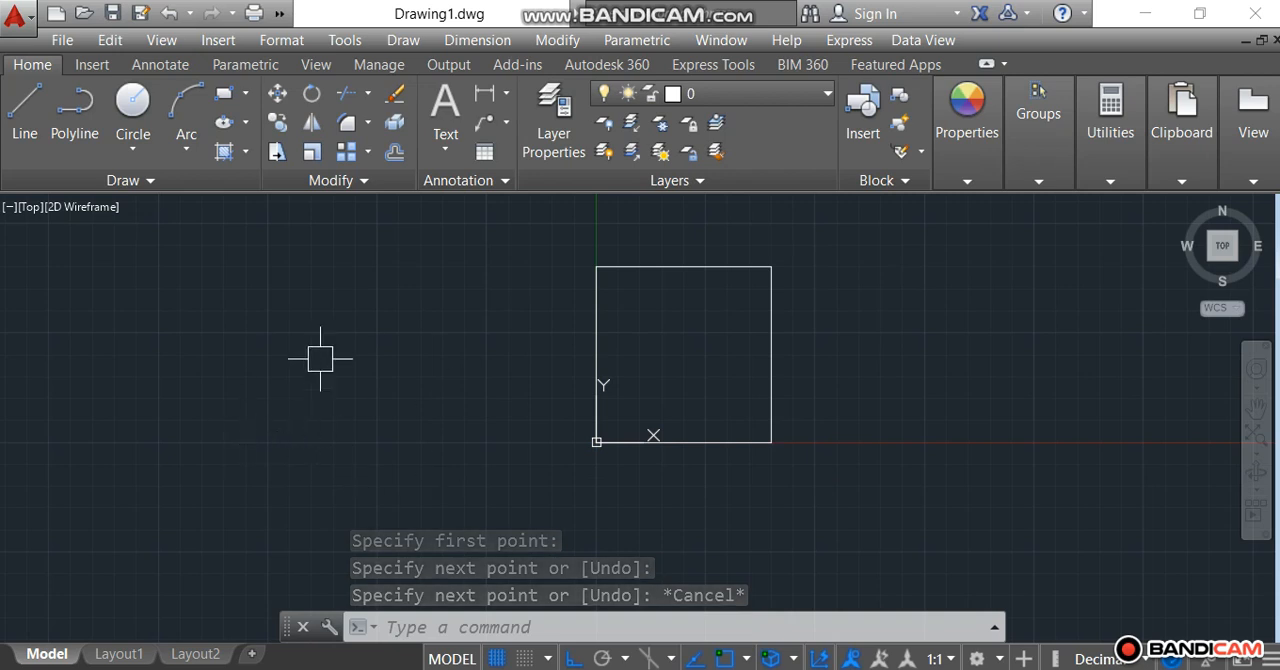
# Add a linear dimension to the square's left side, placed just outside the edge.
pyautogui.click(507, 101)
pyautogui.click(555, 124)
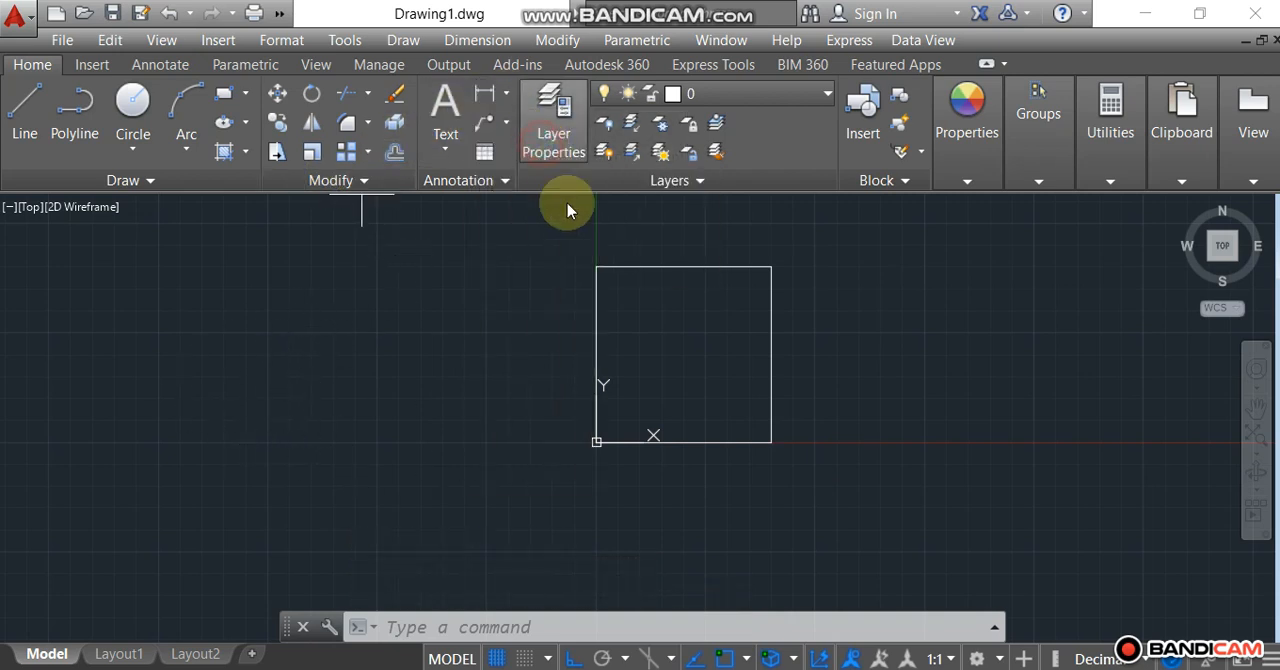
pyautogui.click(595, 267)
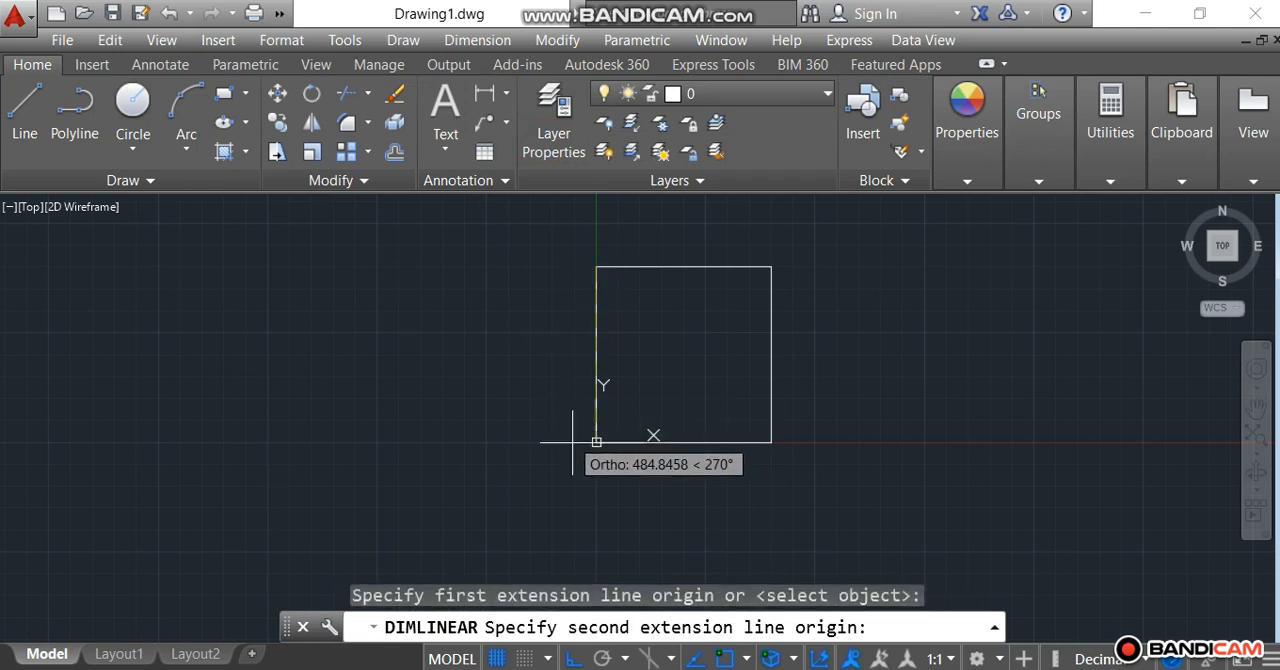
pyautogui.click(595, 441)
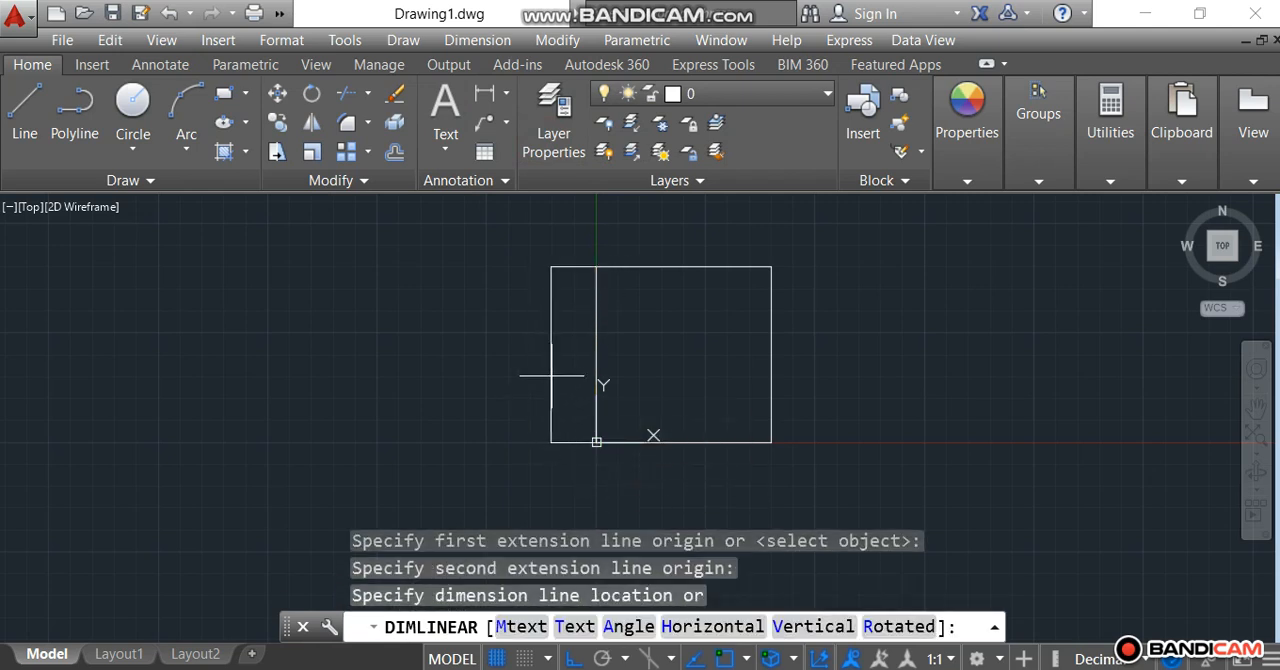
pyautogui.click(565, 375)
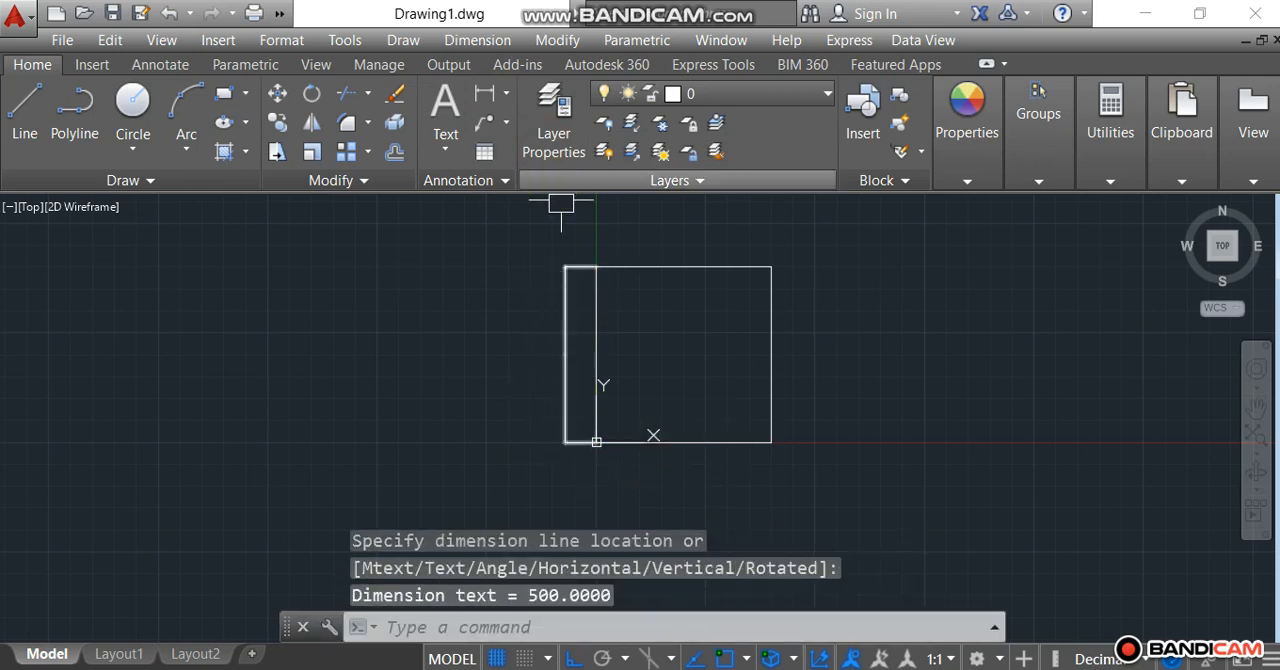
# Examine the text size of the dimension on the square's left side.
pyautogui.click(566, 341)
pyautogui.scroll(8, 566, 341)
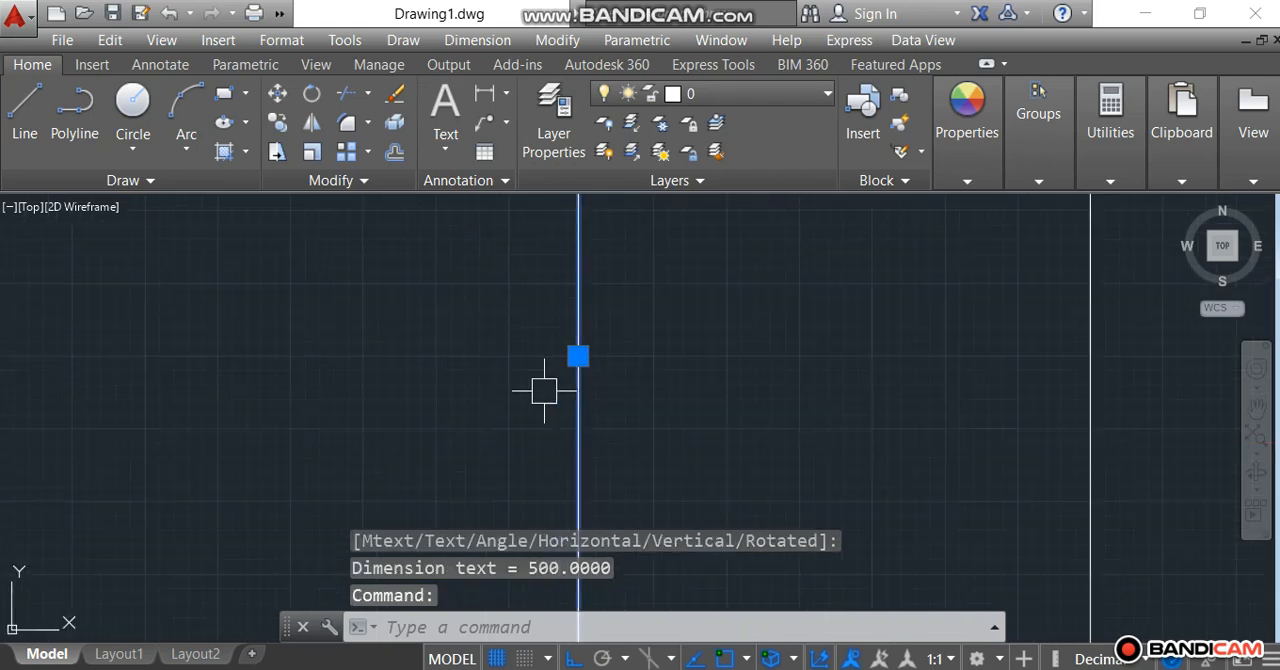
pyautogui.scroll(1, 611, 341)
pyautogui.scroll(2, 727, 260)
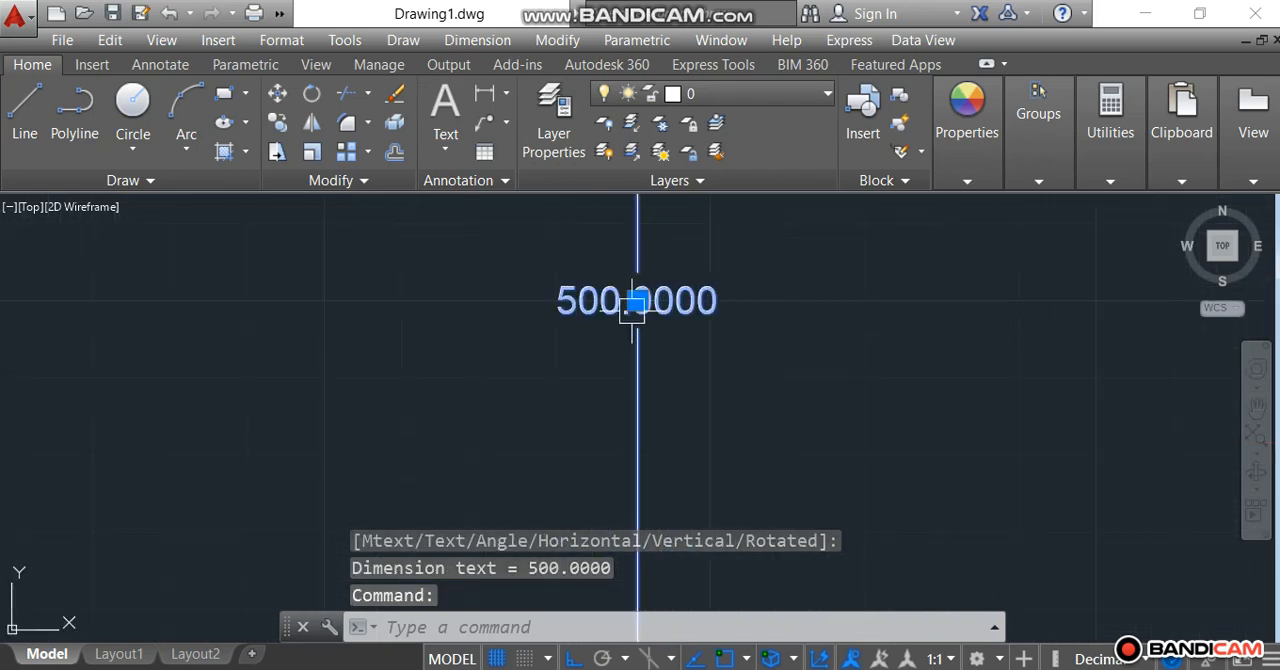
pyautogui.scroll(1, 629, 315)
pyautogui.scroll(-2, 627, 318)
pyautogui.scroll(-5, 610, 350)
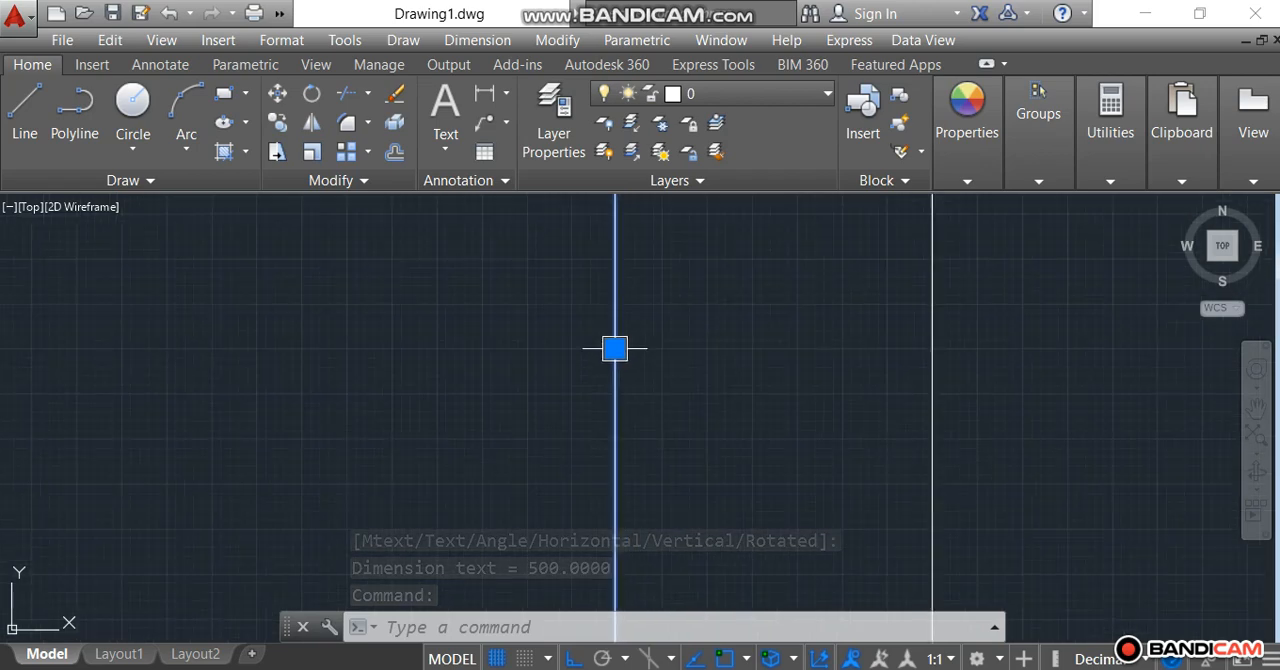
# Add a linear dimension to the square's bottom side, placed just below the edge.
pyautogui.click(485, 94)
pyautogui.scroll(4, 676, 448)
pyautogui.scroll(4, 590, 466)
pyautogui.scroll(4, 586, 463)
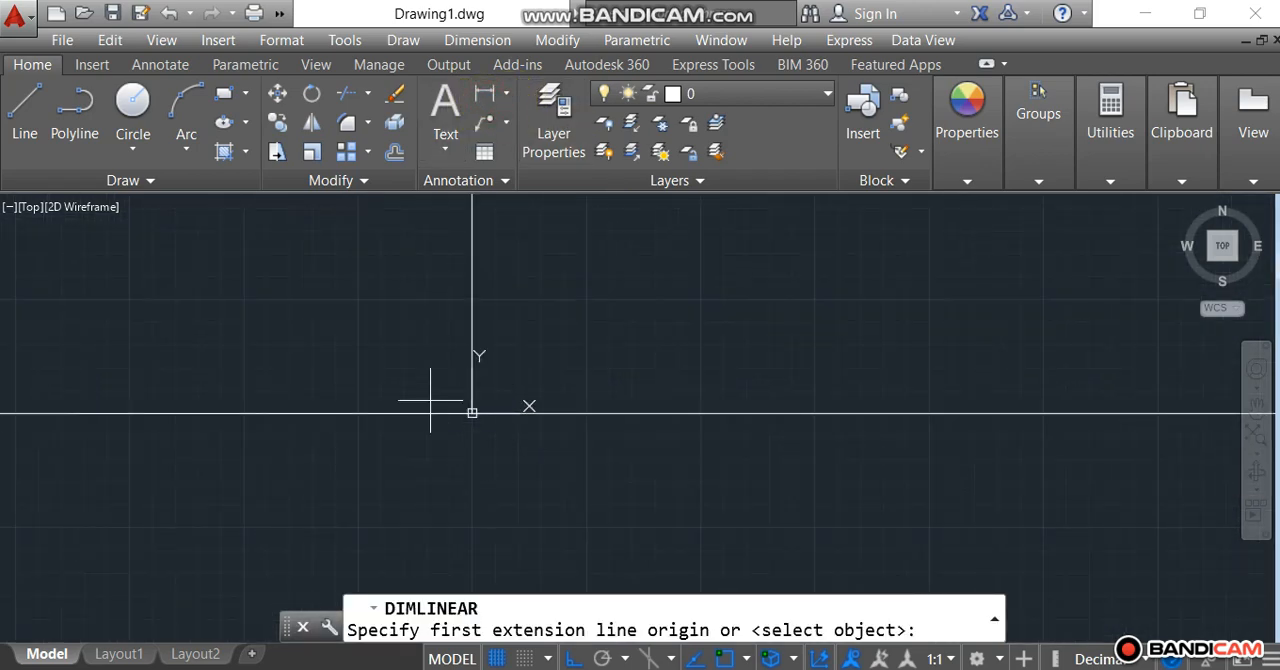
pyautogui.scroll(8, 429, 392)
pyautogui.scroll(8, 650, 497)
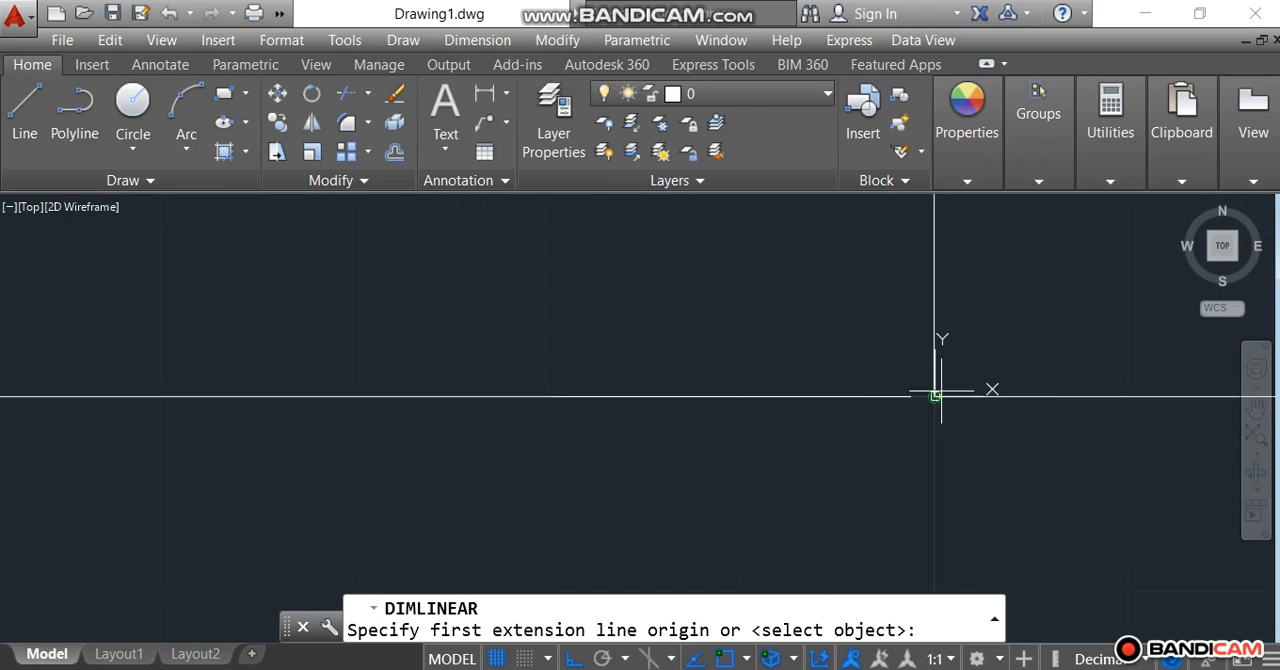
pyautogui.click(934, 396)
pyautogui.scroll(-5, 936, 398)
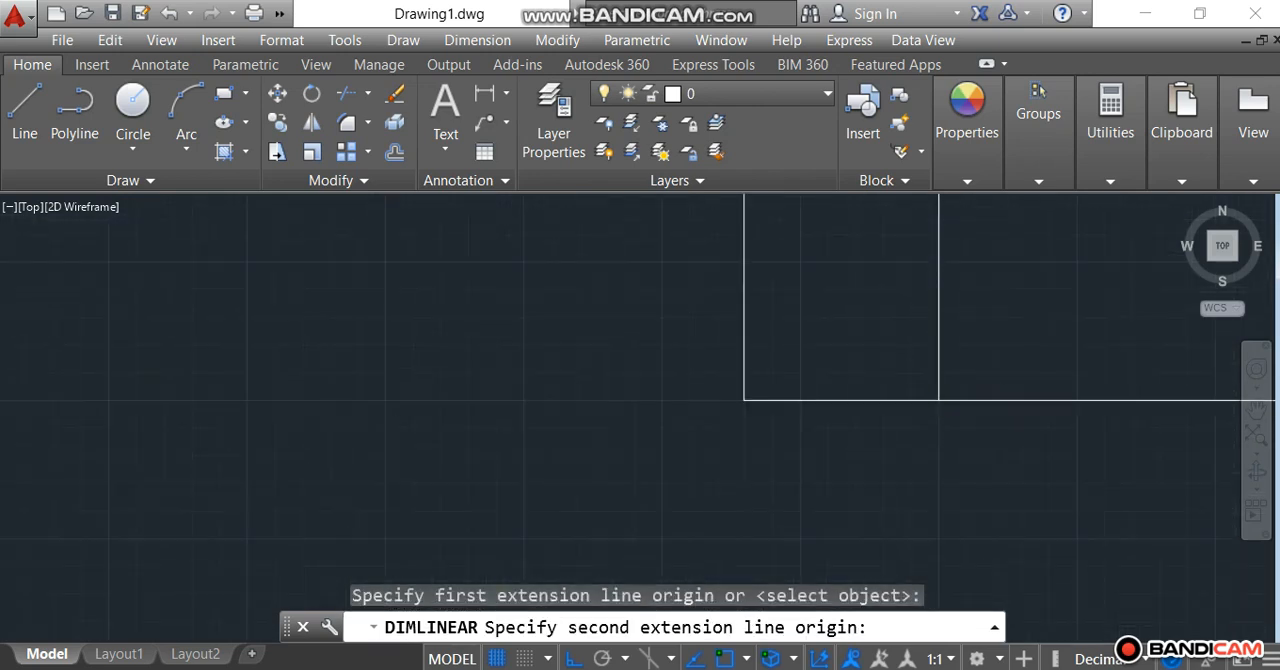
pyautogui.click(1110, 399)
pyautogui.click(1044, 425)
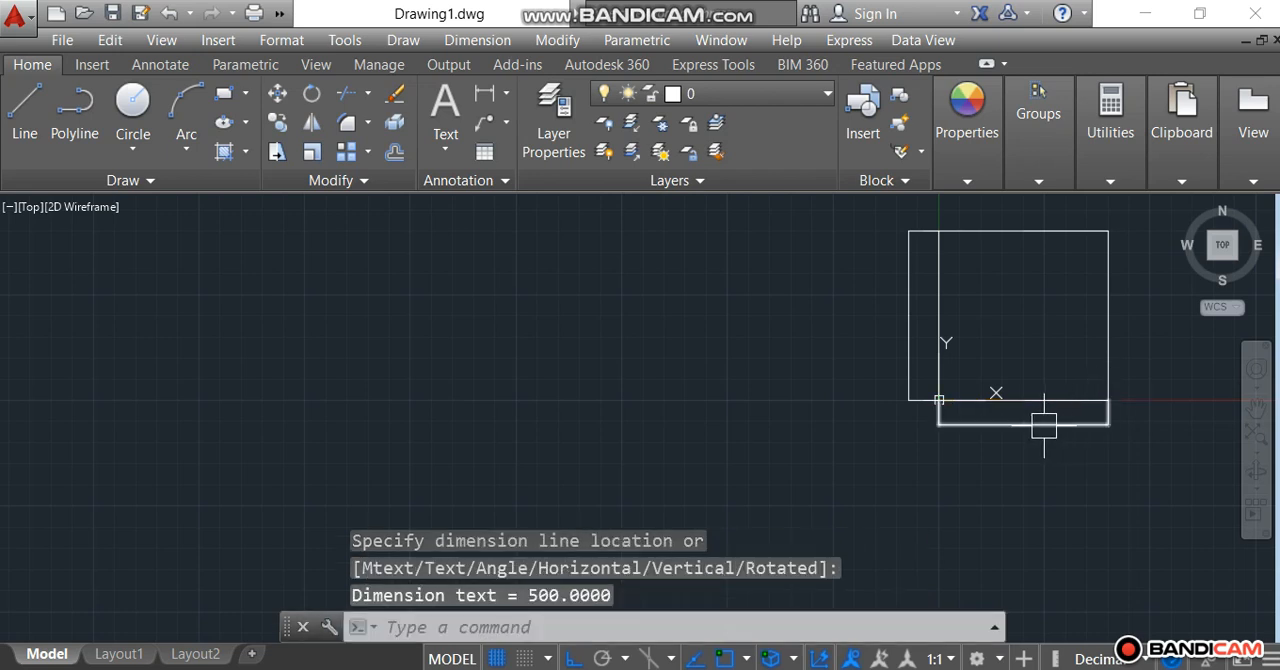
# Examine the dimension text below the square up close, and return to a view of the whole square.
pyautogui.scroll(5, 1046, 422)
pyautogui.scroll(6, 949, 425)
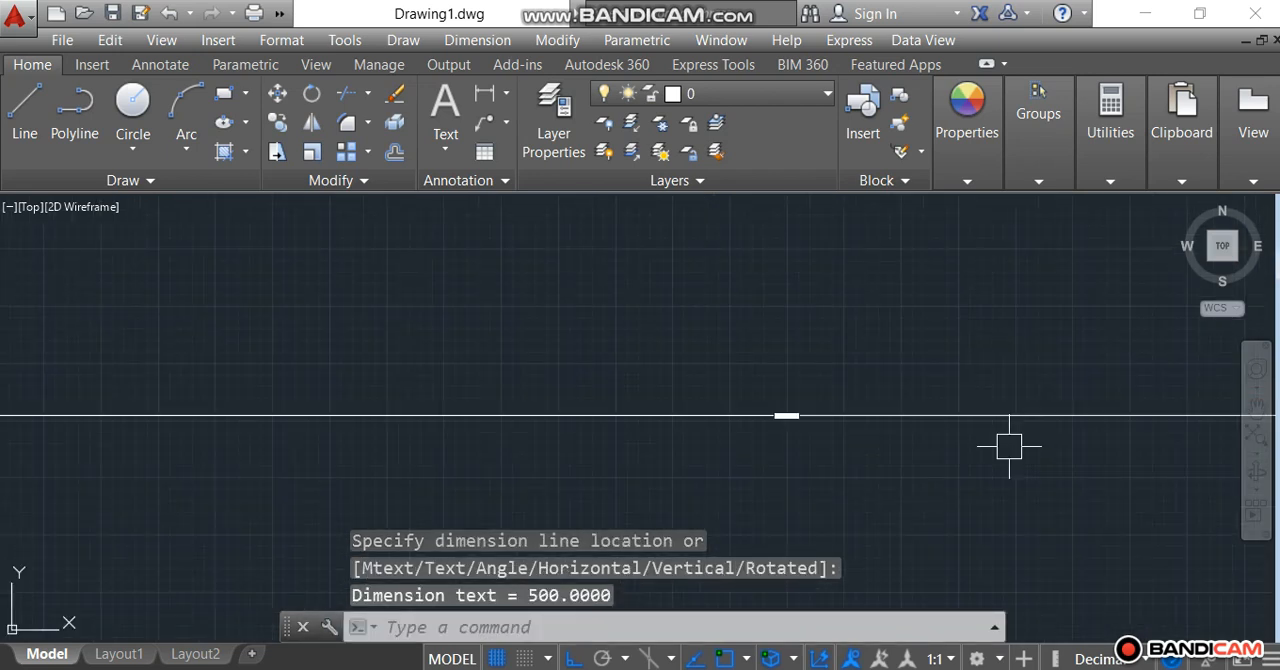
pyautogui.scroll(-8, 600, 357)
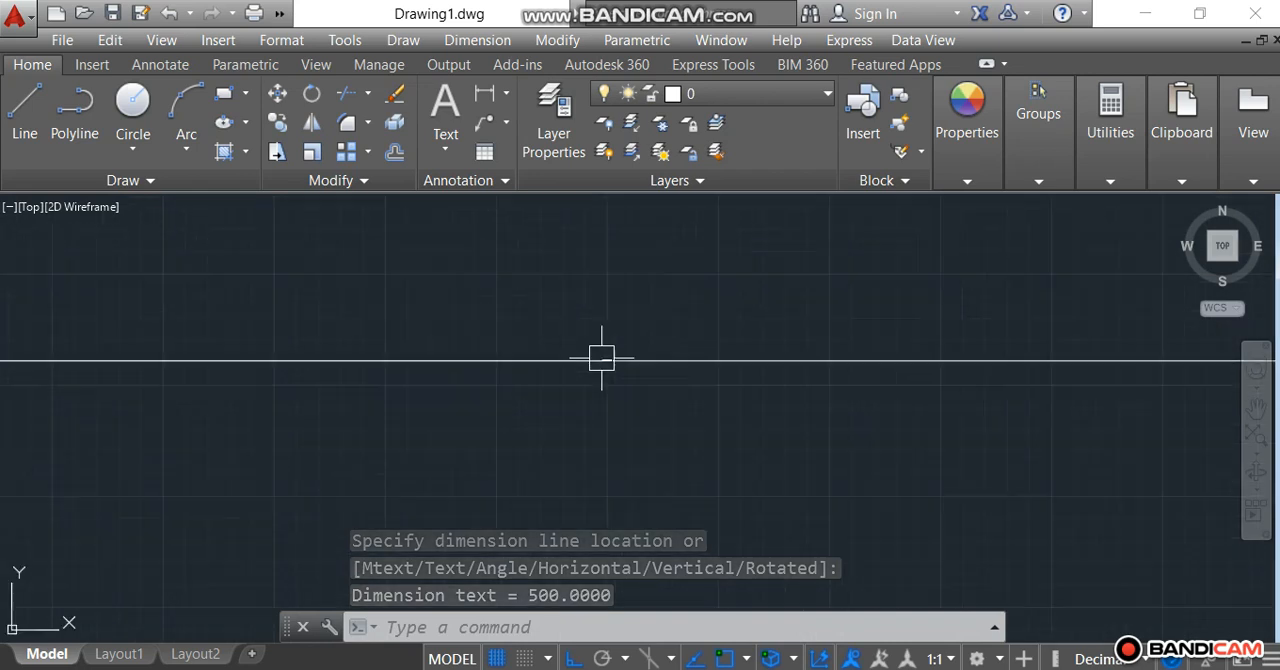
pyautogui.scroll(-6, 601, 357)
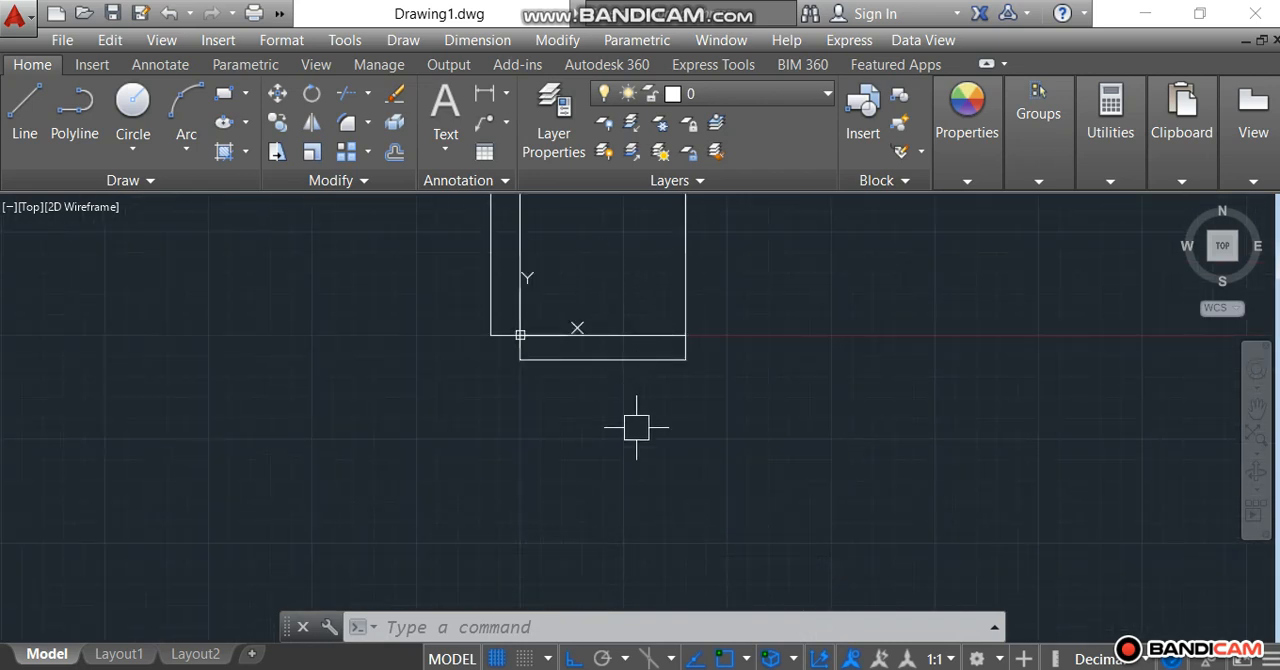
pyautogui.scroll(-1, 618, 340)
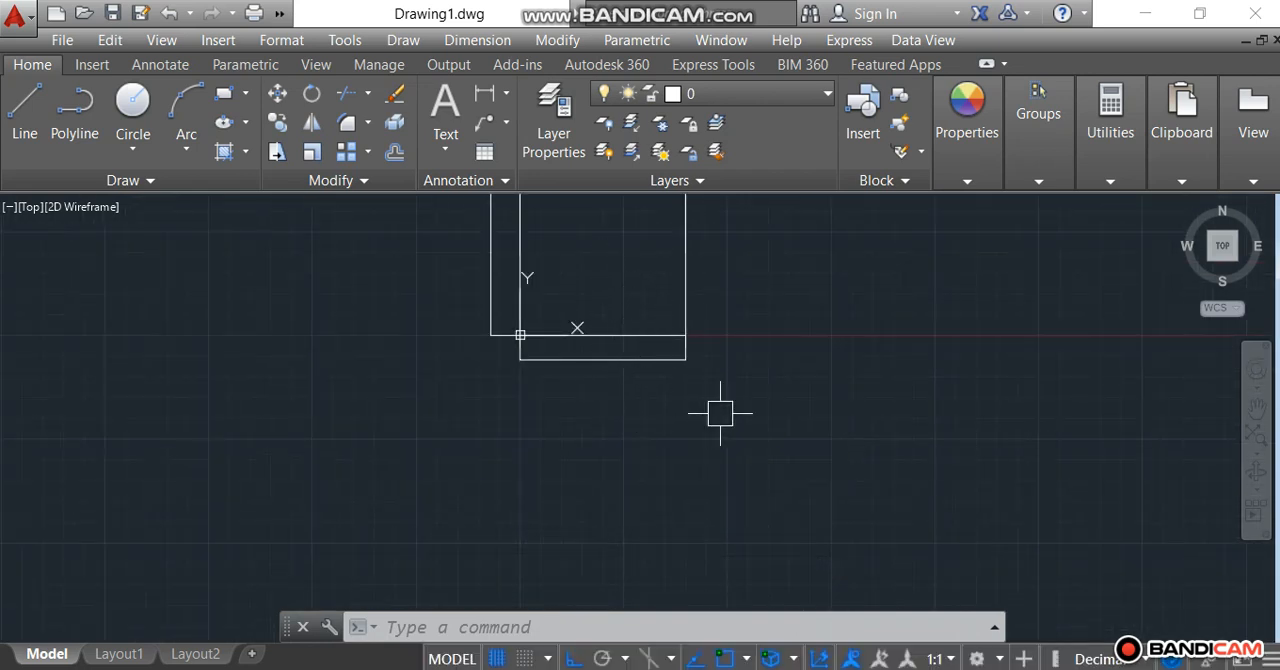
pyautogui.scroll(-1, 756, 406)
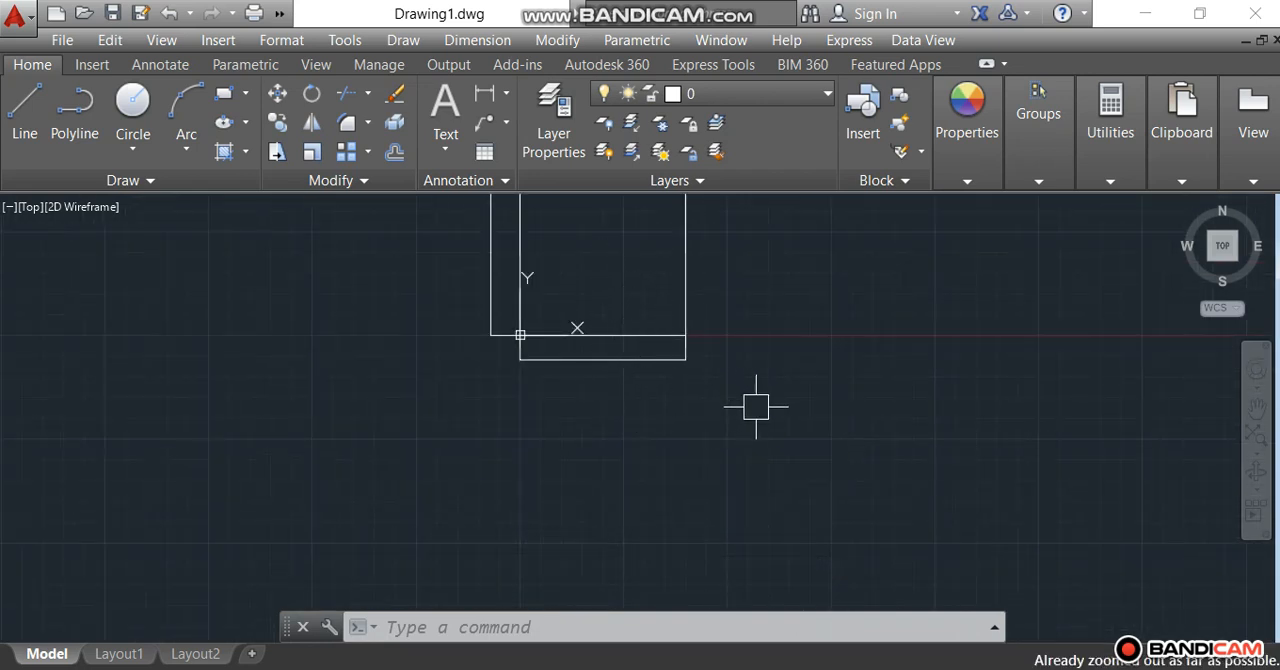
pyautogui.click(1224, 249)
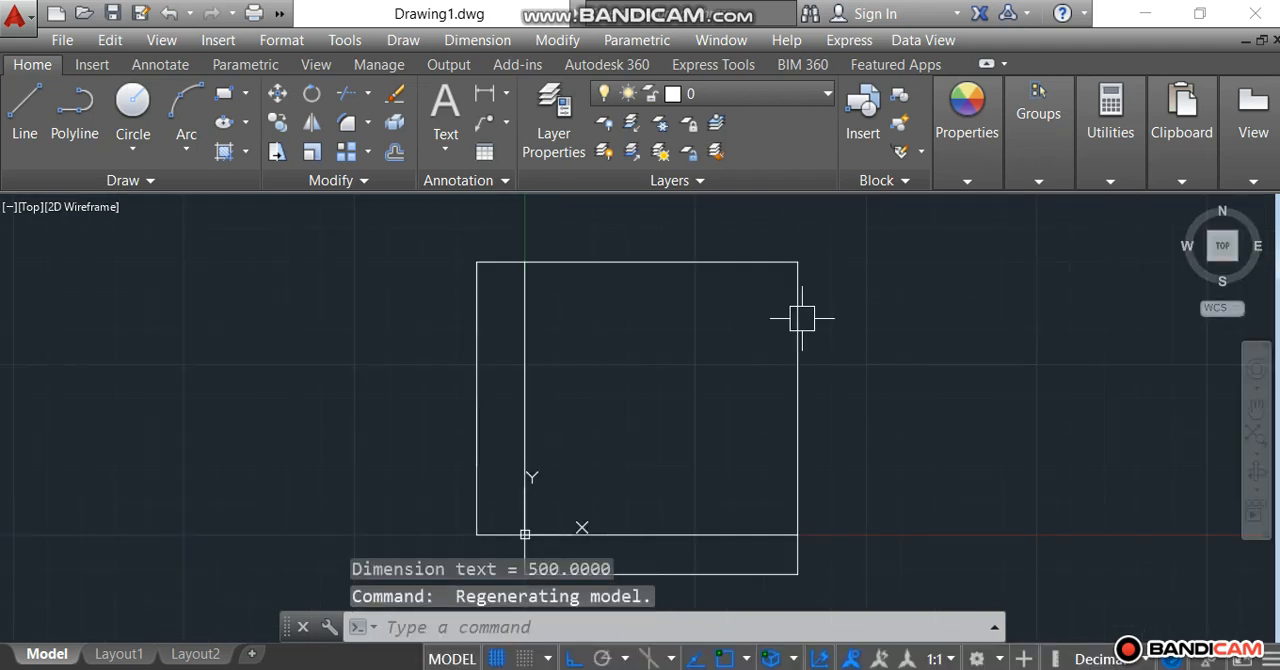
# Modify the Standard dimension style to use a text height of 50.
pyautogui.click(162, 66)
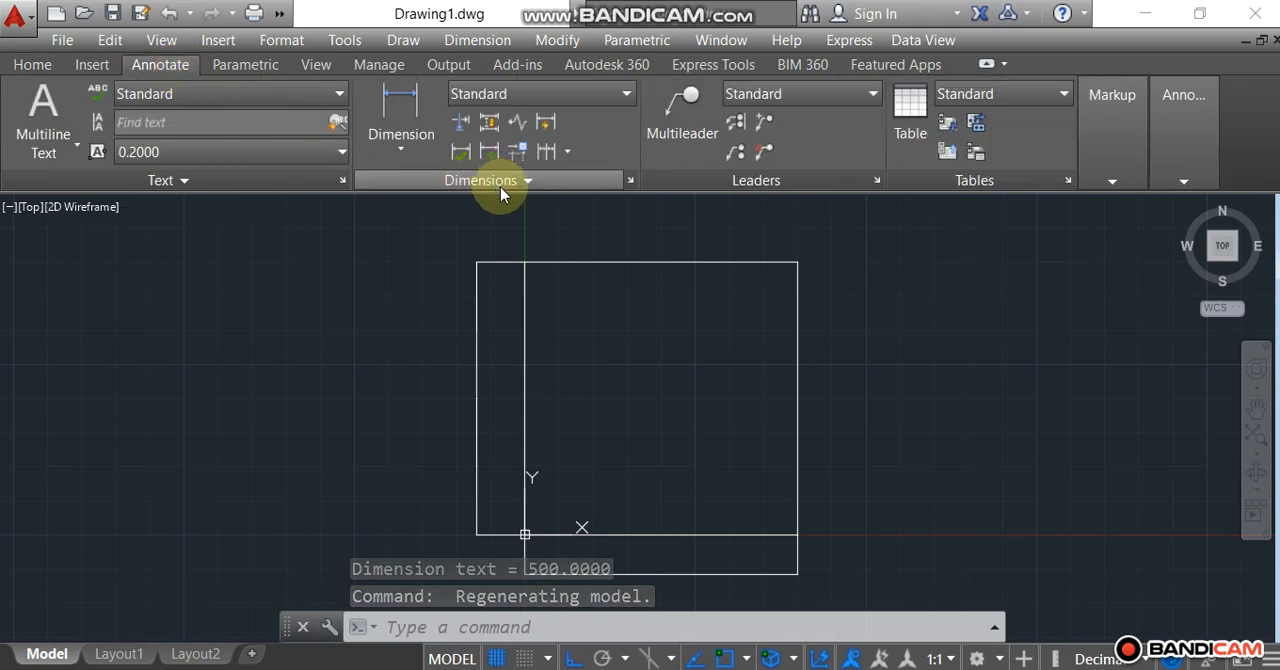
pyautogui.click(633, 181)
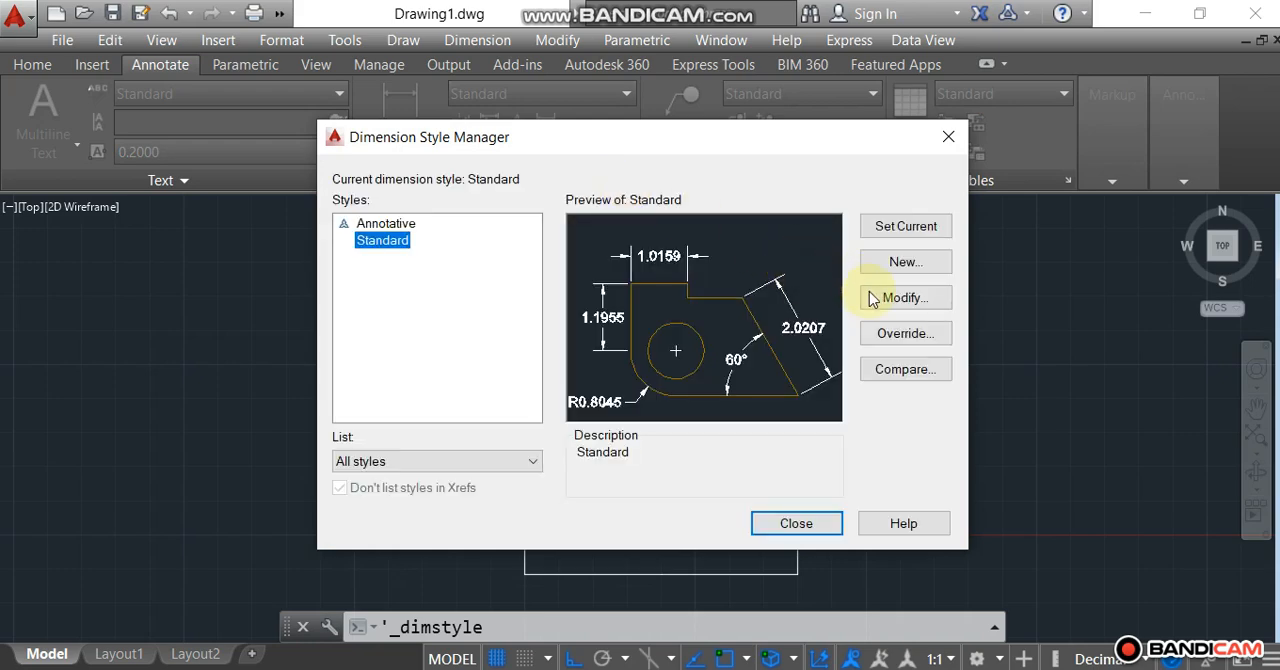
pyautogui.click(887, 304)
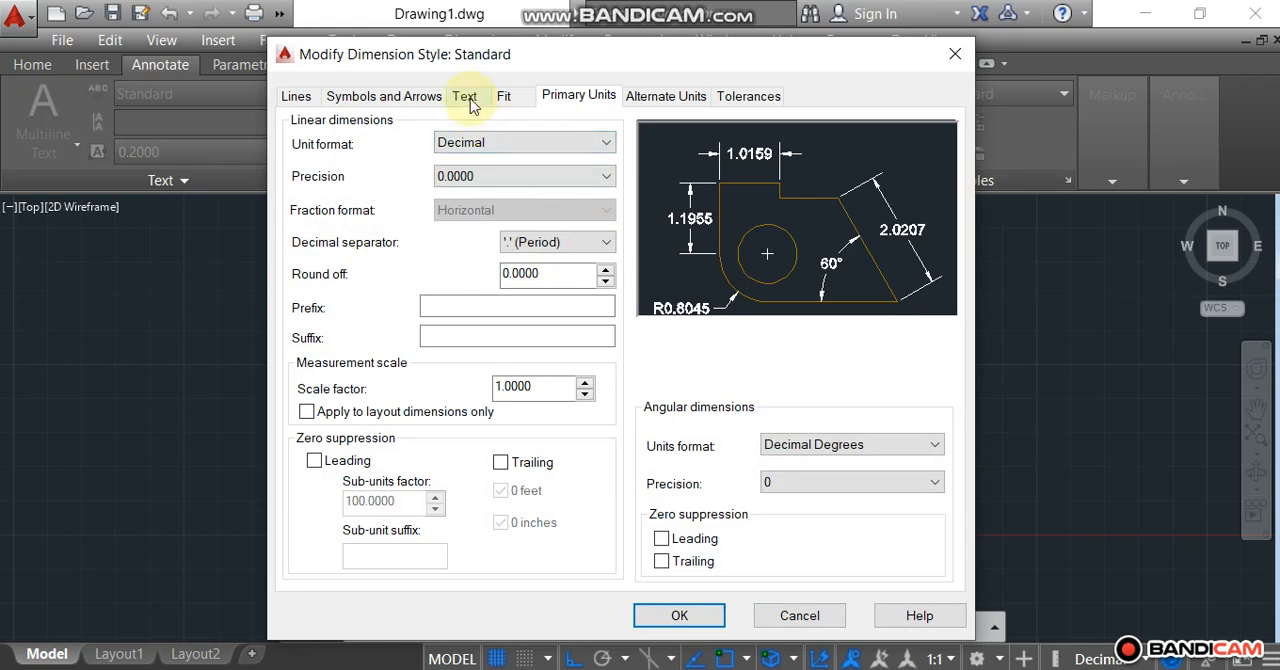
pyautogui.click(471, 100)
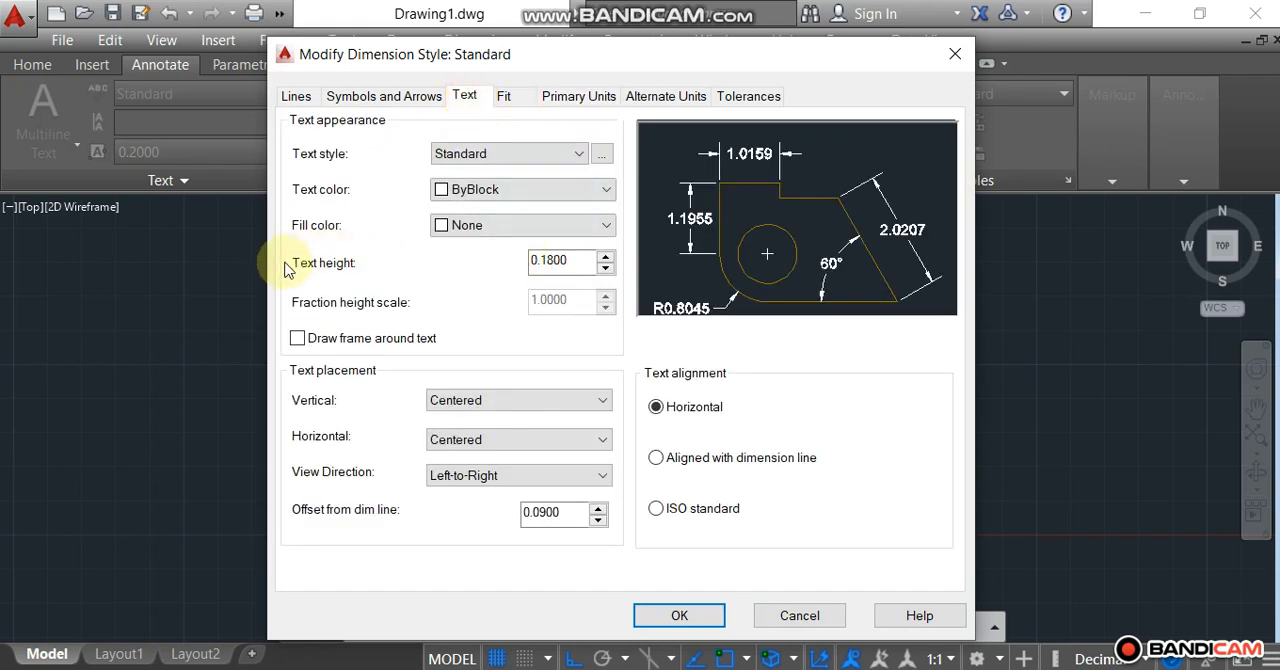
pyautogui.moveTo(574, 260); pyautogui.dragTo(505, 272)
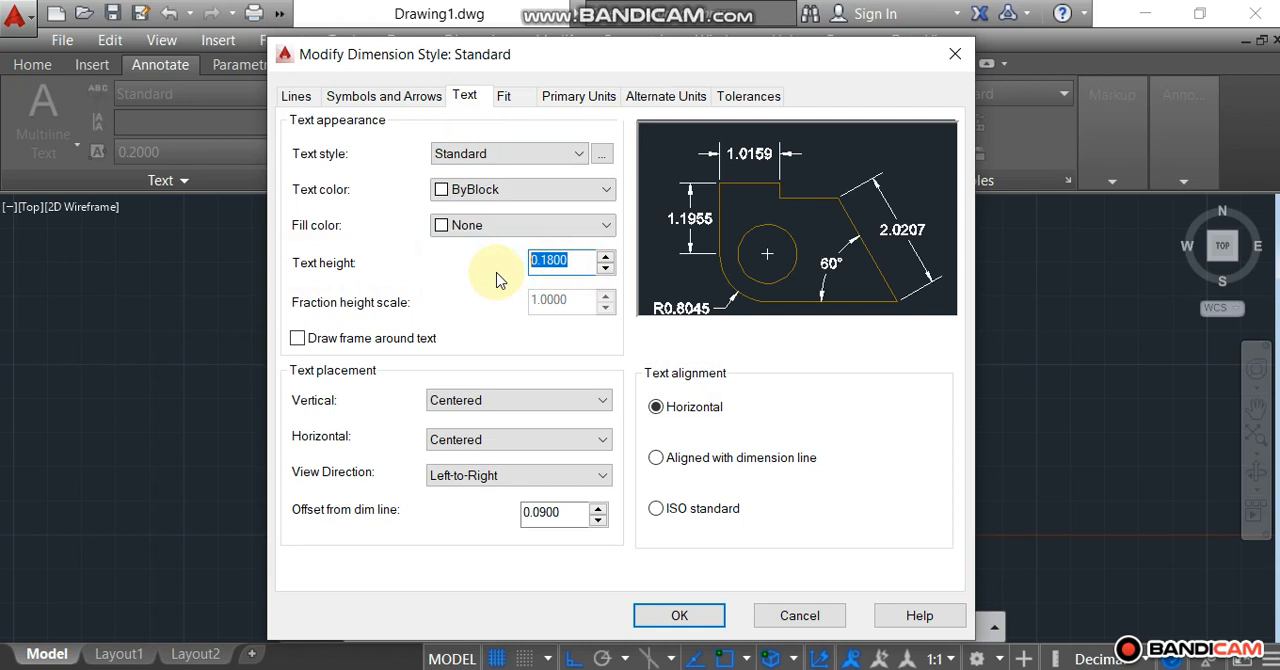
pyautogui.write('50')
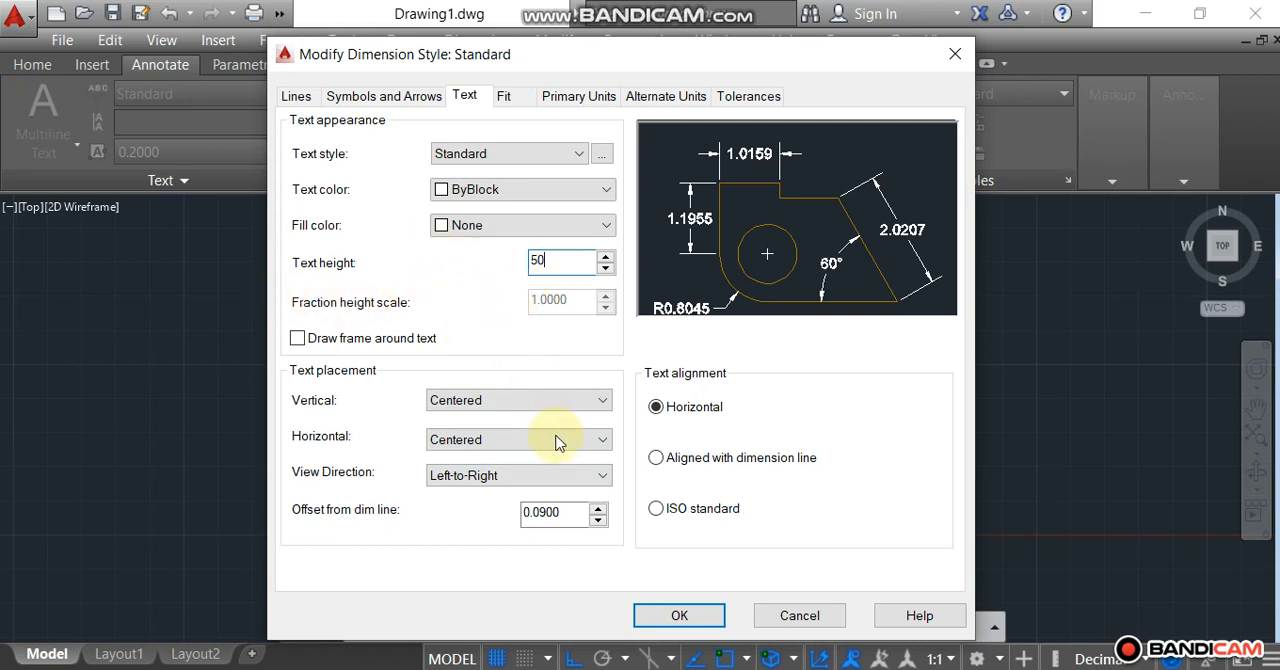
# Set the Standard style's text offset from the dimension line to 25 and its arrow size to 25.
pyautogui.doubleClick(566, 512)
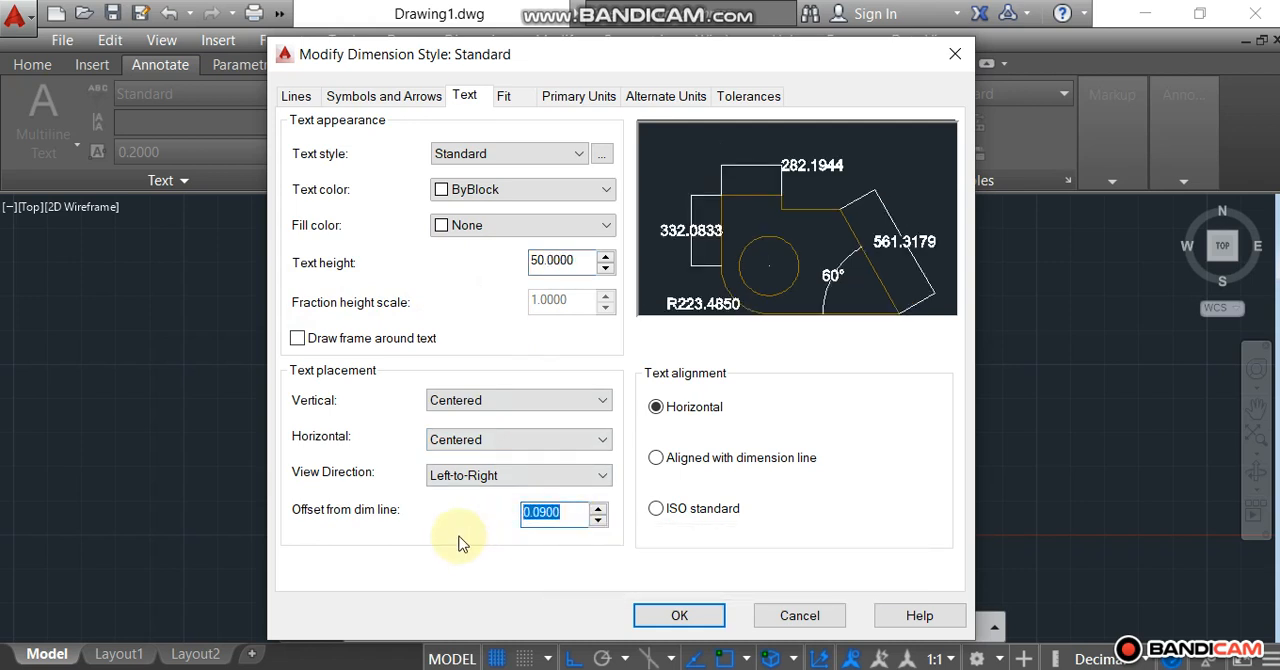
pyautogui.write('25')
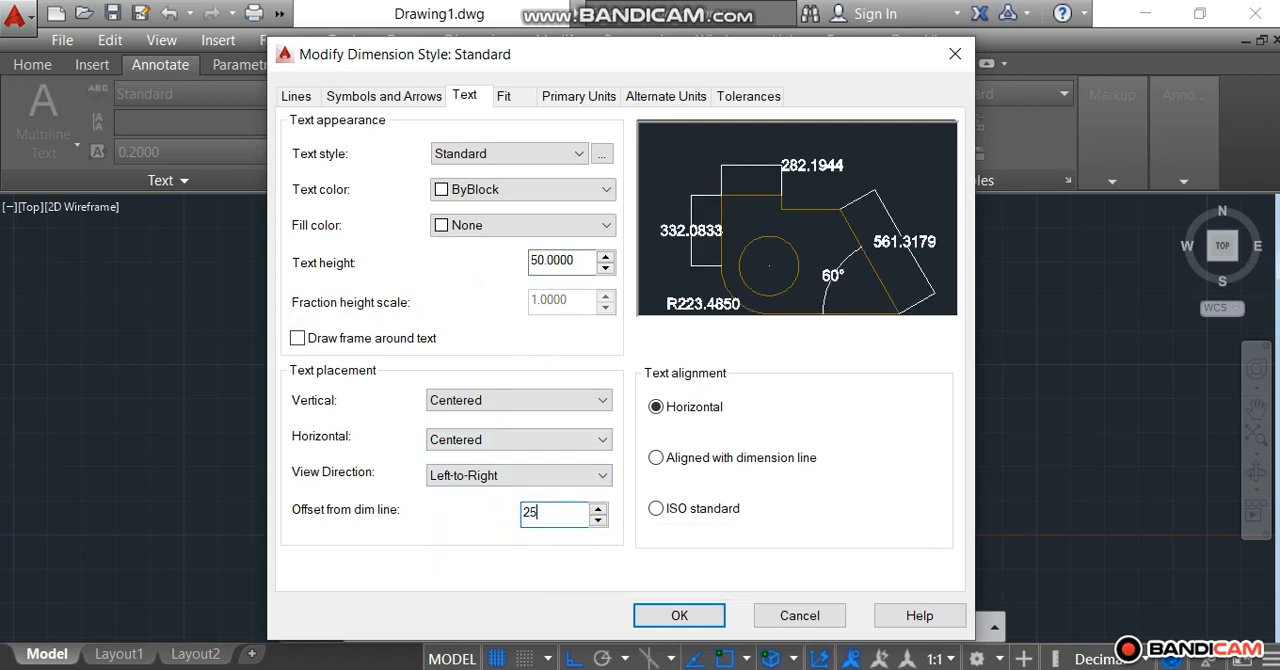
pyautogui.click(401, 102)
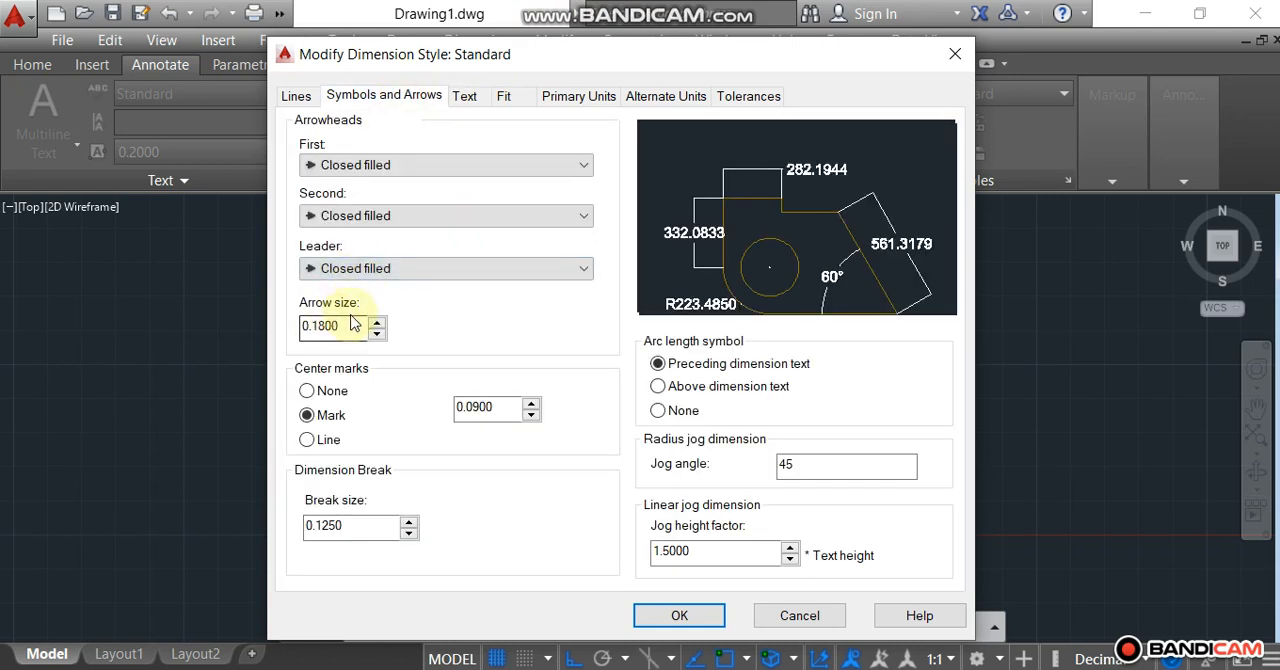
pyautogui.doubleClick(341, 325)
pyautogui.write('2')
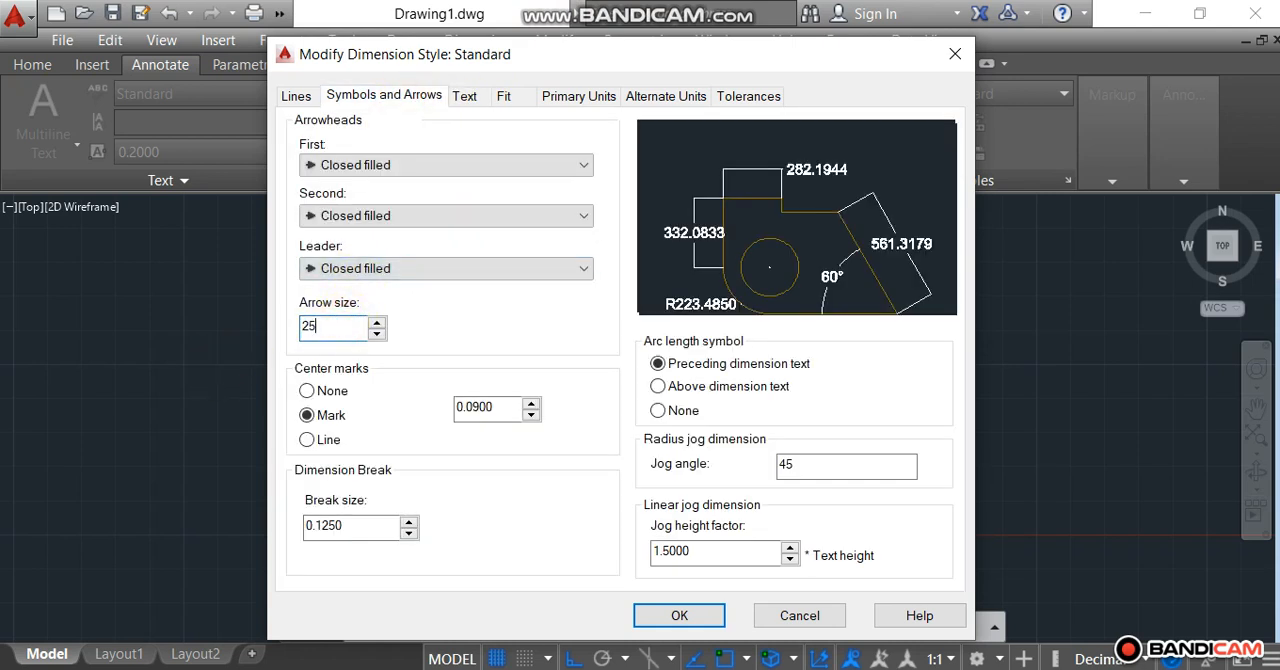
pyautogui.write('5')
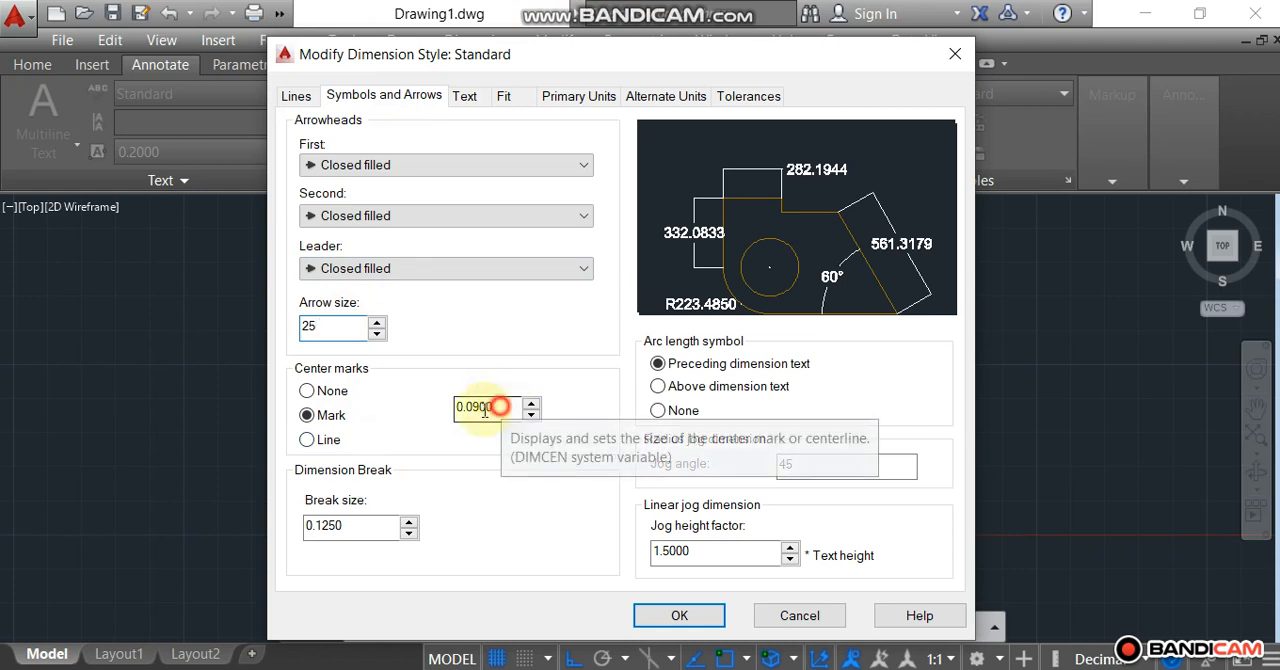
# Set the Standard style's center mark size and dimension break size to 25 each.
pyautogui.doubleClick(495, 406)
pyautogui.write('25')
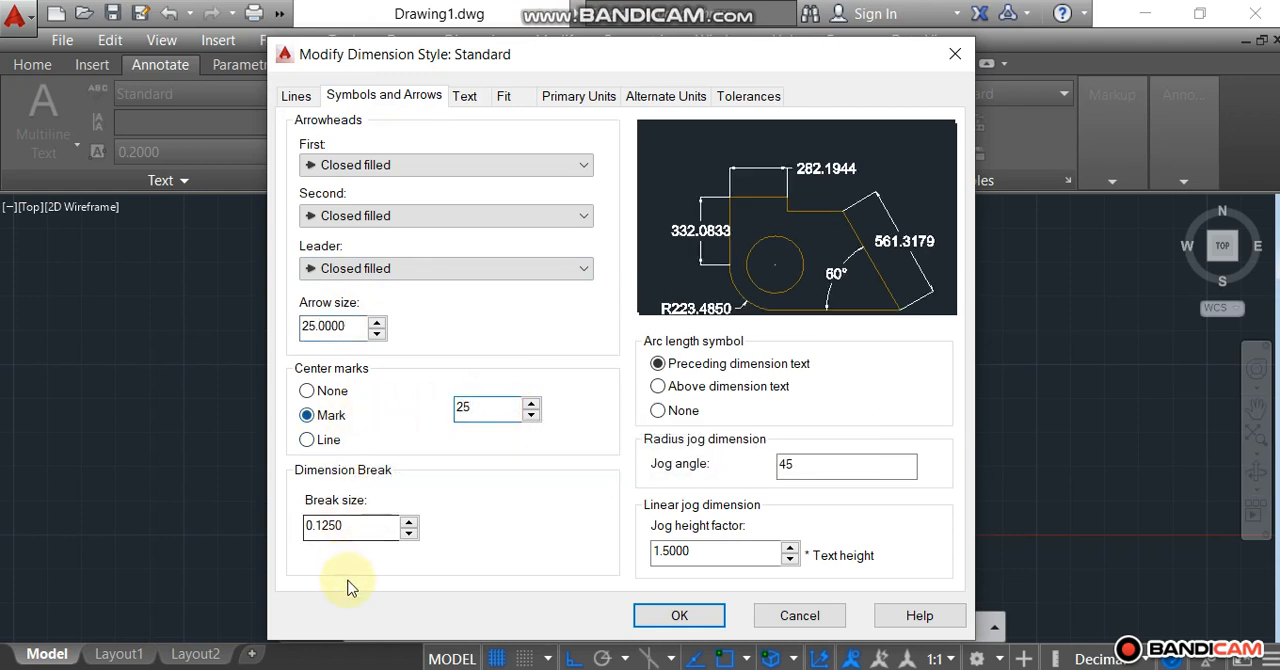
pyautogui.doubleClick(357, 526)
pyautogui.write('25')
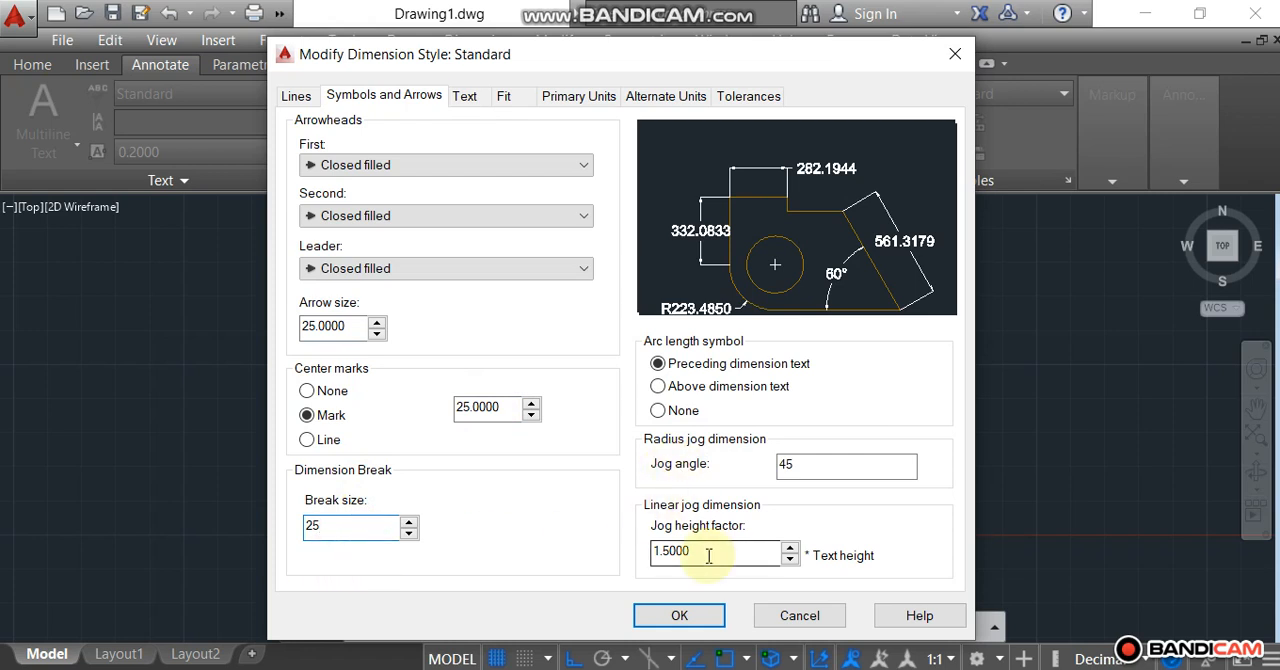
# Set baseline spacing, extension beyond dimension lines and offset from origin to 25 each, and apply the modified Standard style.
pyautogui.click(296, 98)
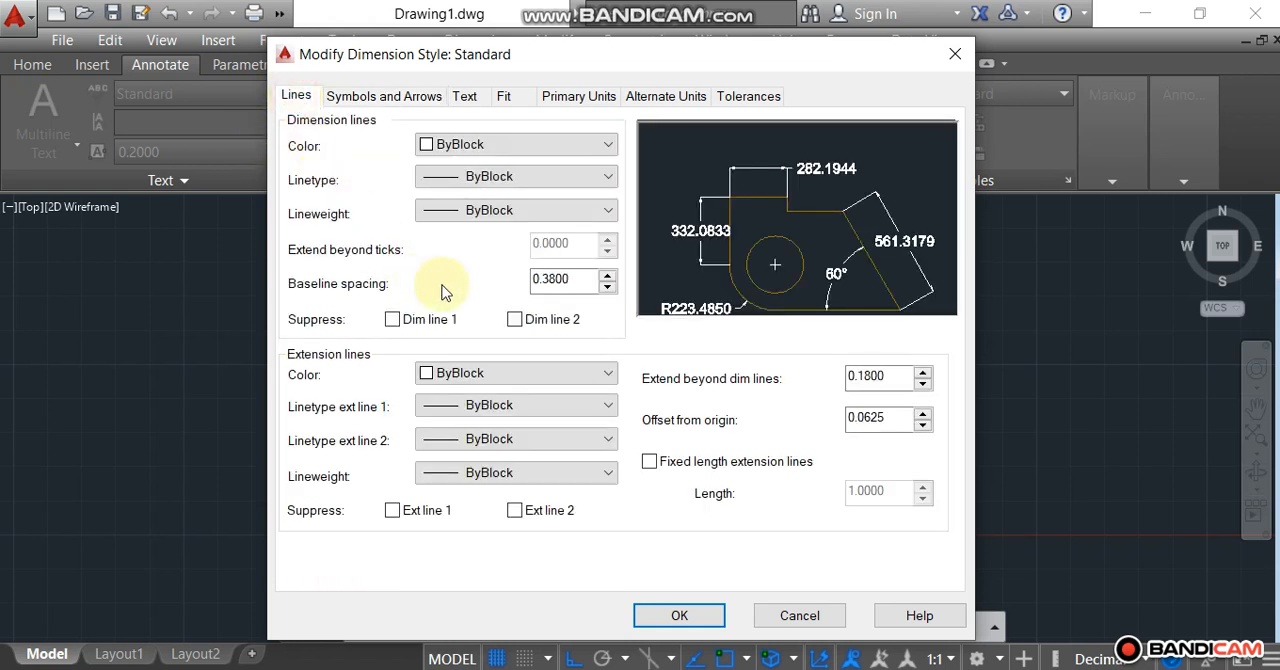
pyautogui.doubleClick(572, 281)
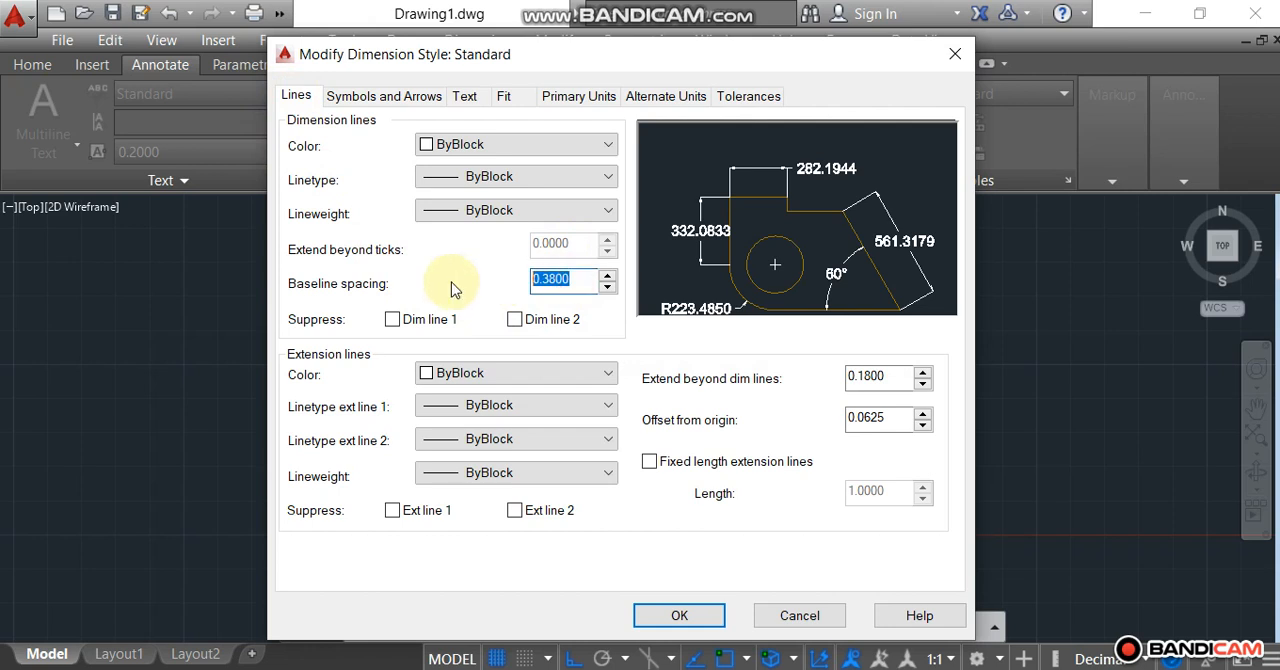
pyautogui.write('25')
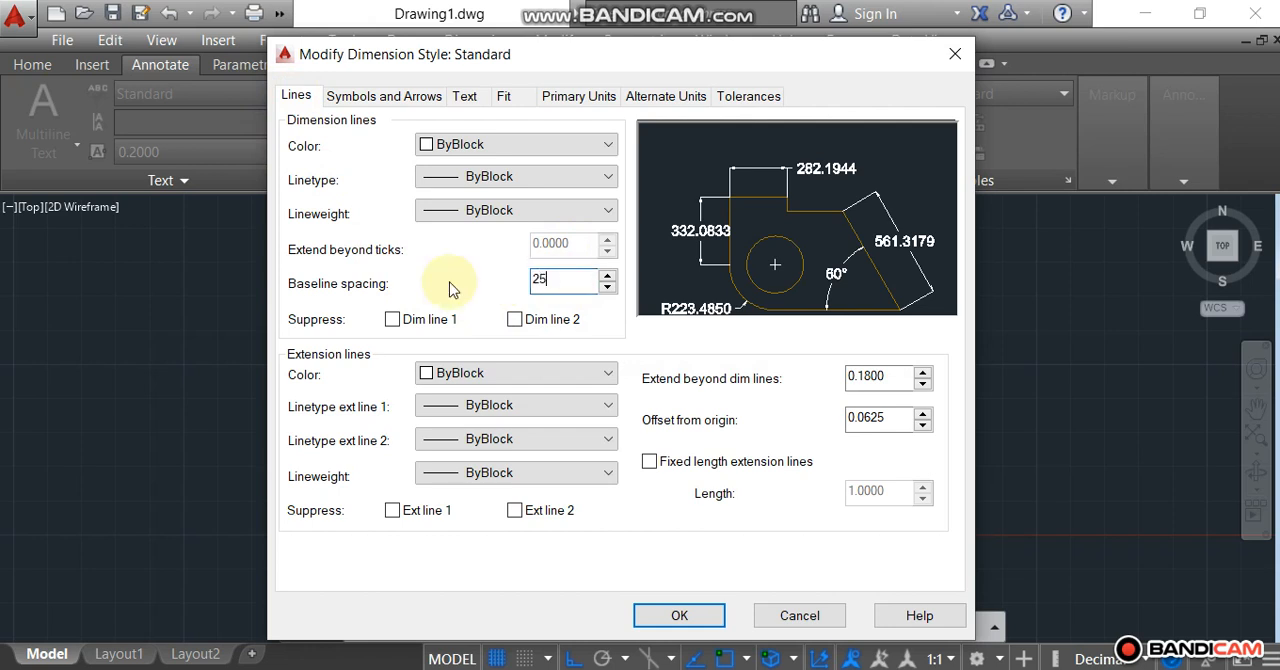
pyautogui.doubleClick(889, 377)
pyautogui.write('25')
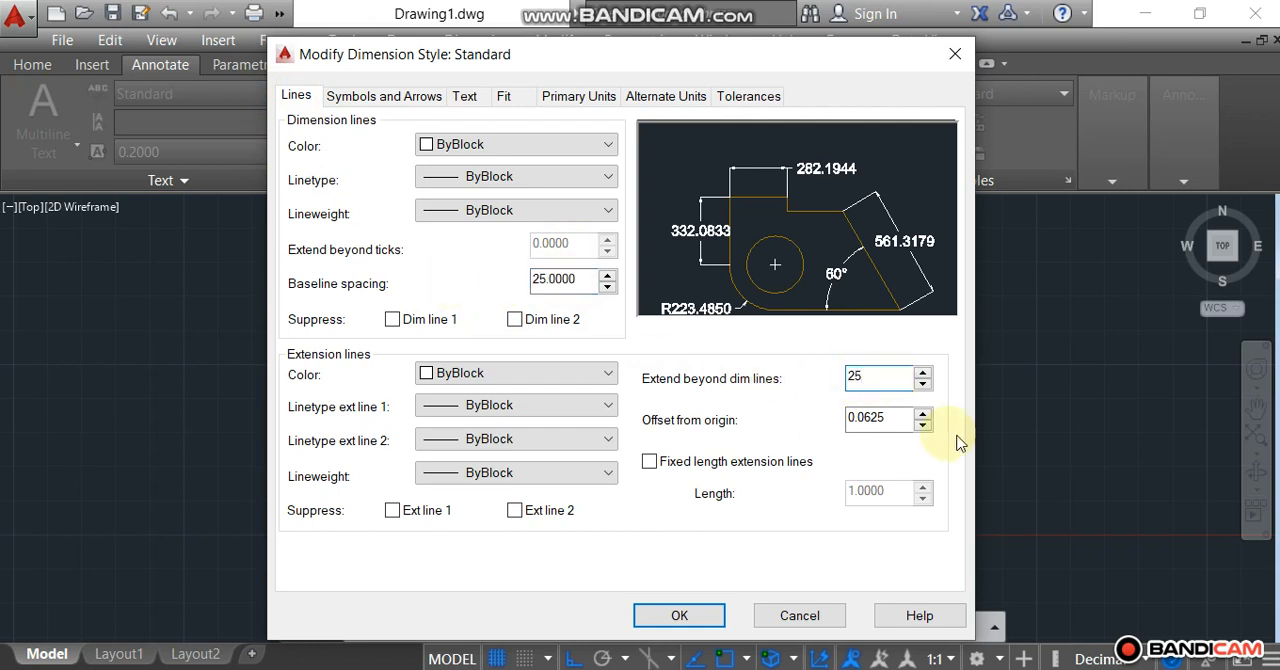
pyautogui.press('Tab')
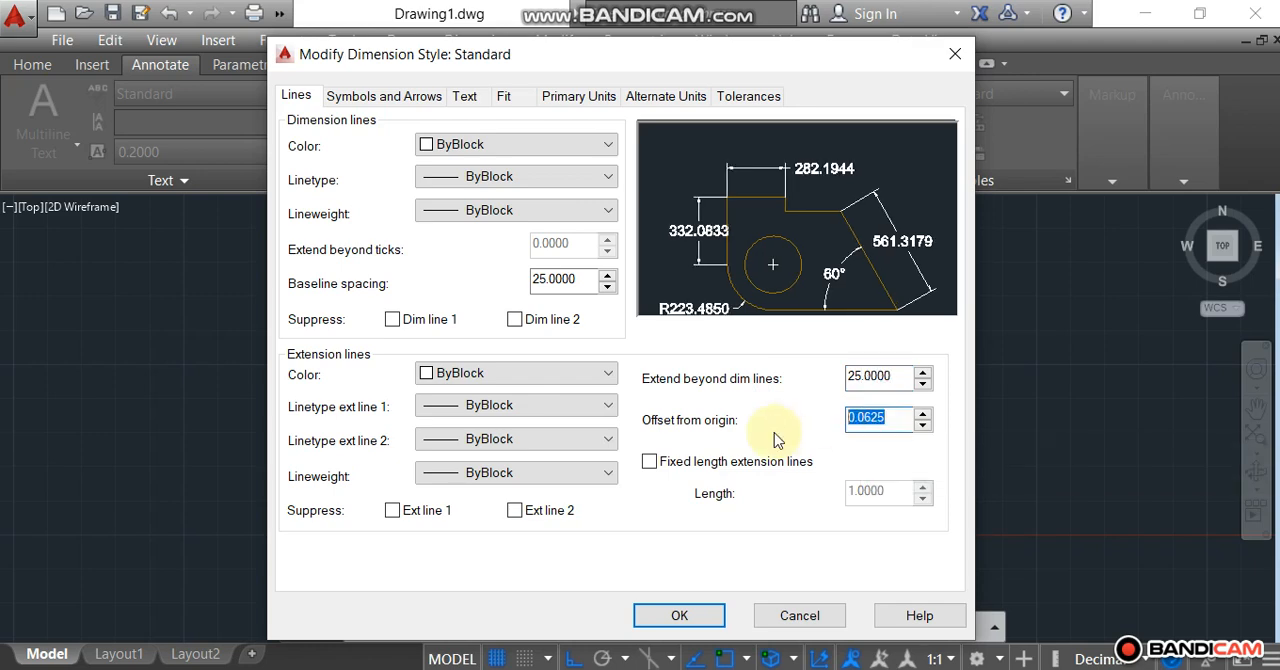
pyautogui.write('25')
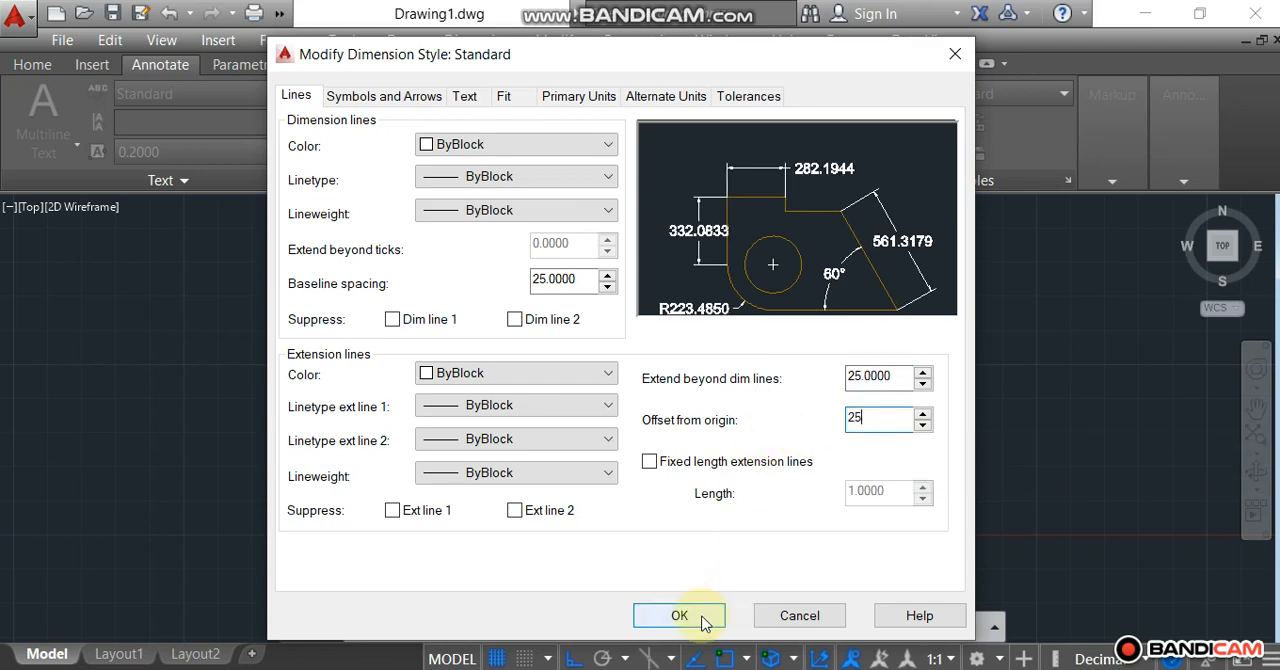
pyautogui.click(702, 616)
pyautogui.click(805, 528)
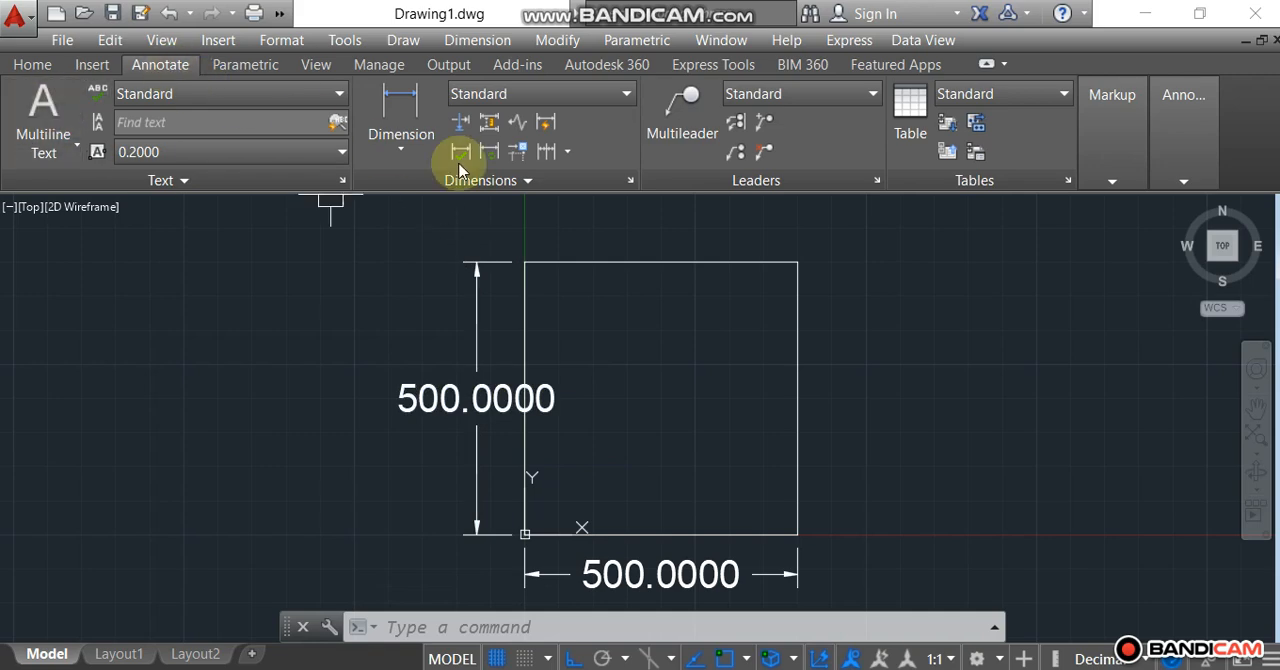
# Modify the Standard dimension style to a text height of 40 and a text offset from the dimension line of 20.
pyautogui.click(634, 181)
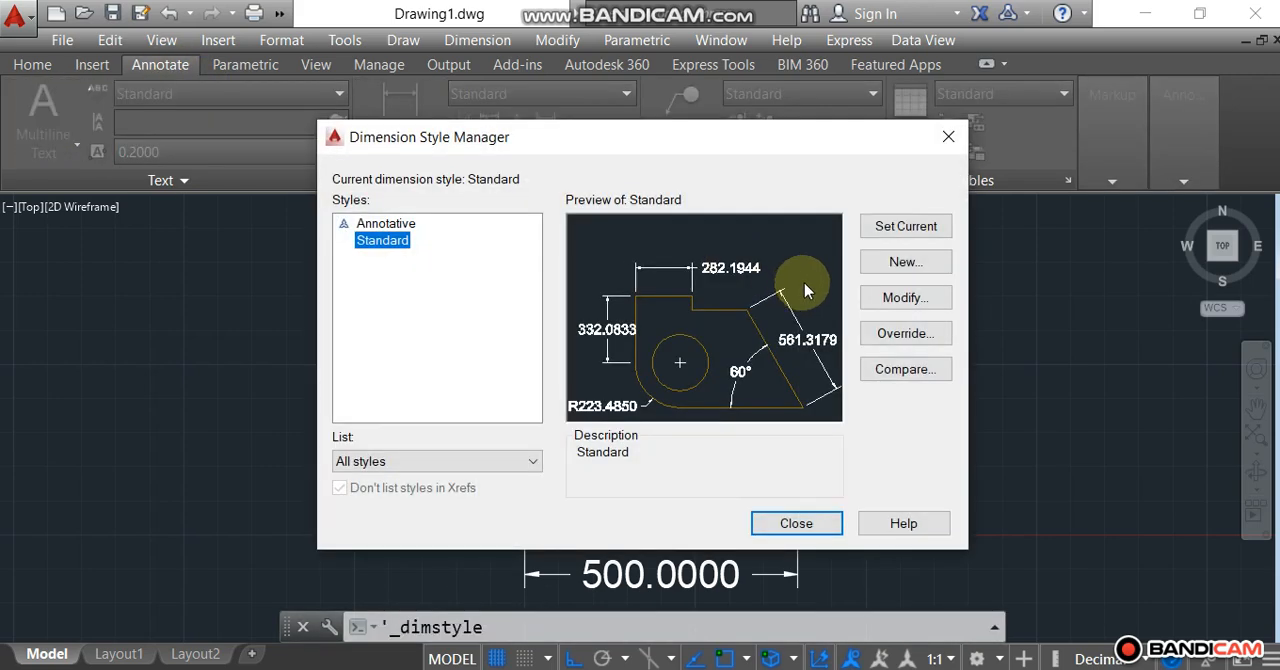
pyautogui.click(908, 298)
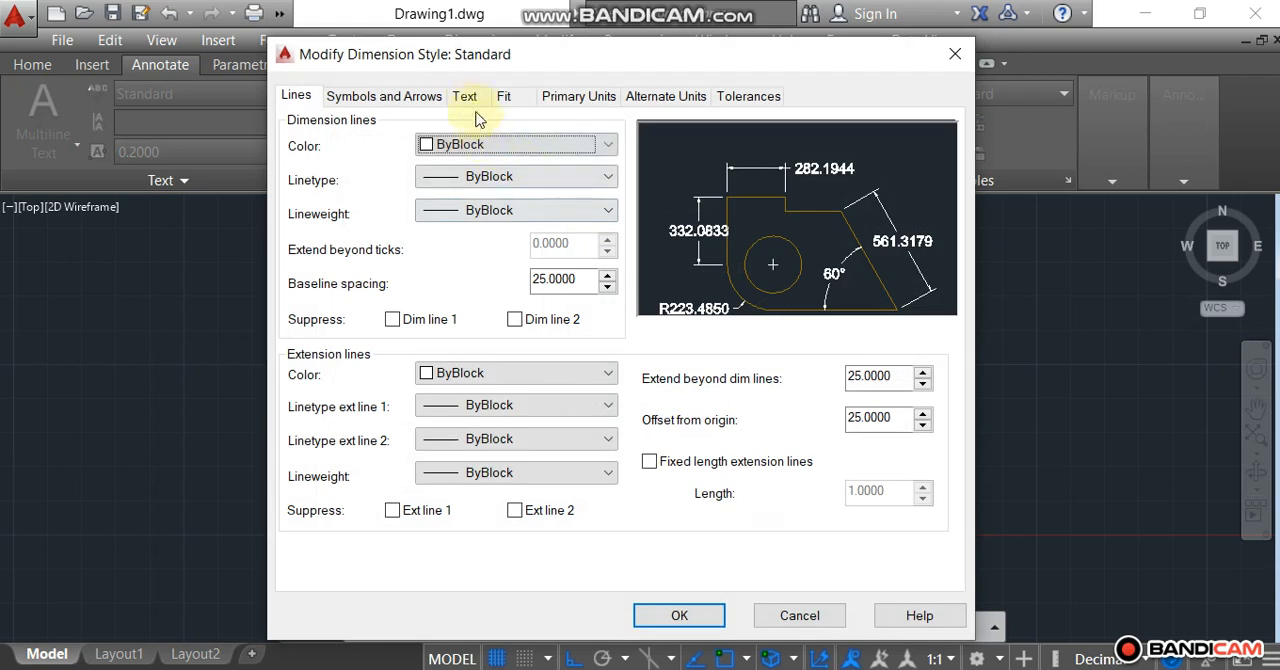
pyautogui.click(466, 96)
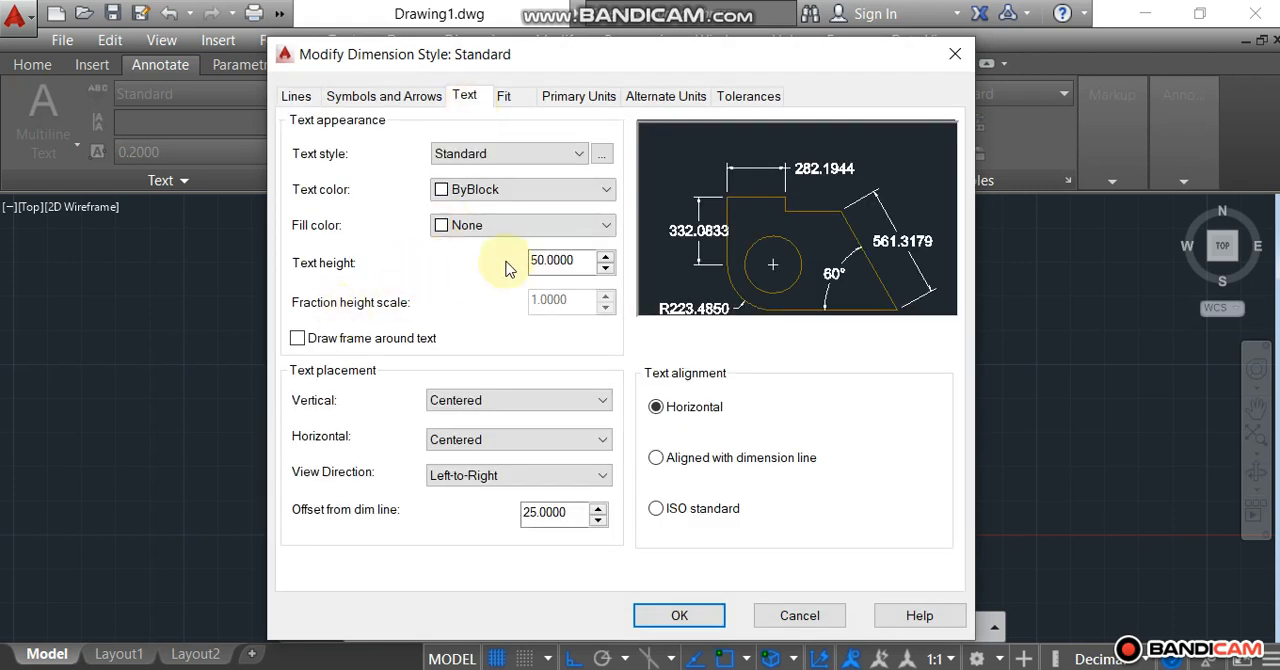
pyautogui.moveTo(579, 261); pyautogui.dragTo(469, 259)
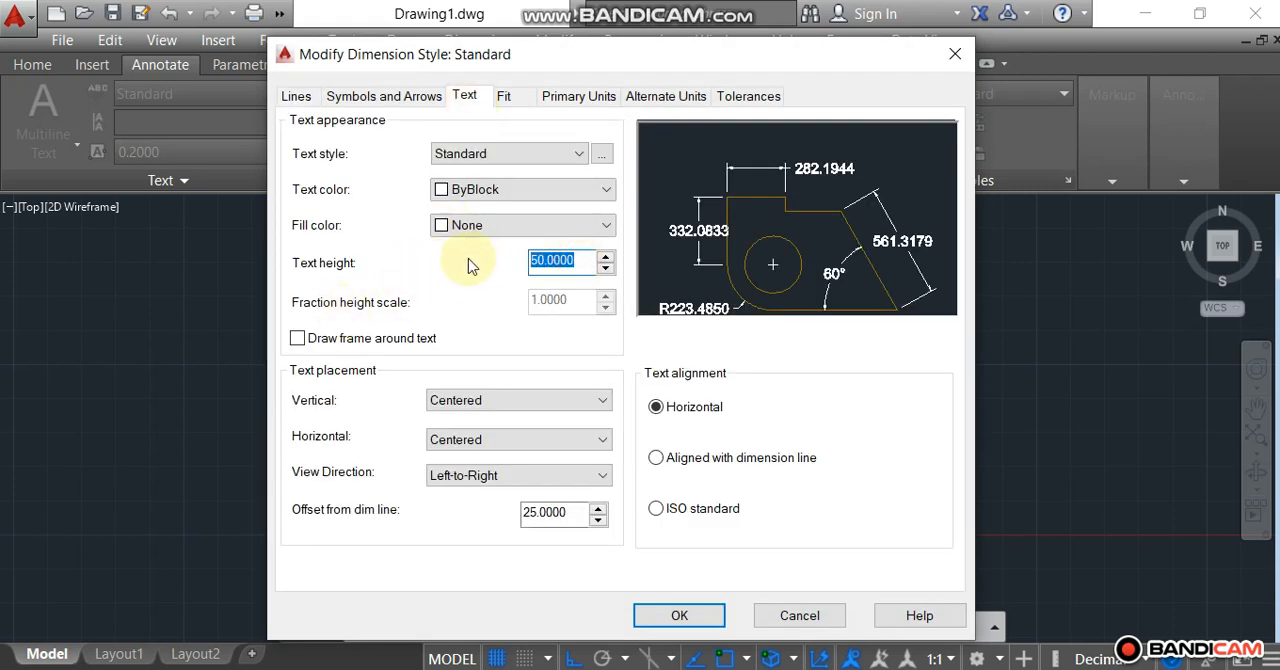
pyautogui.write('40')
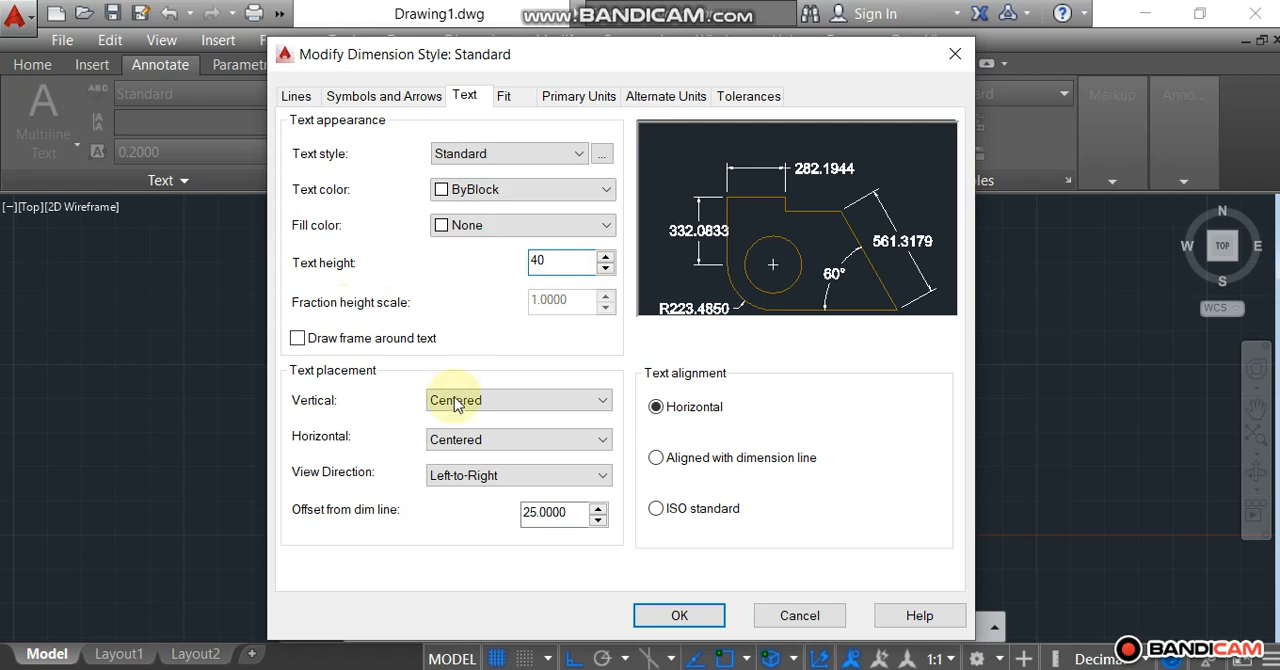
pyautogui.moveTo(578, 513); pyautogui.dragTo(477, 513)
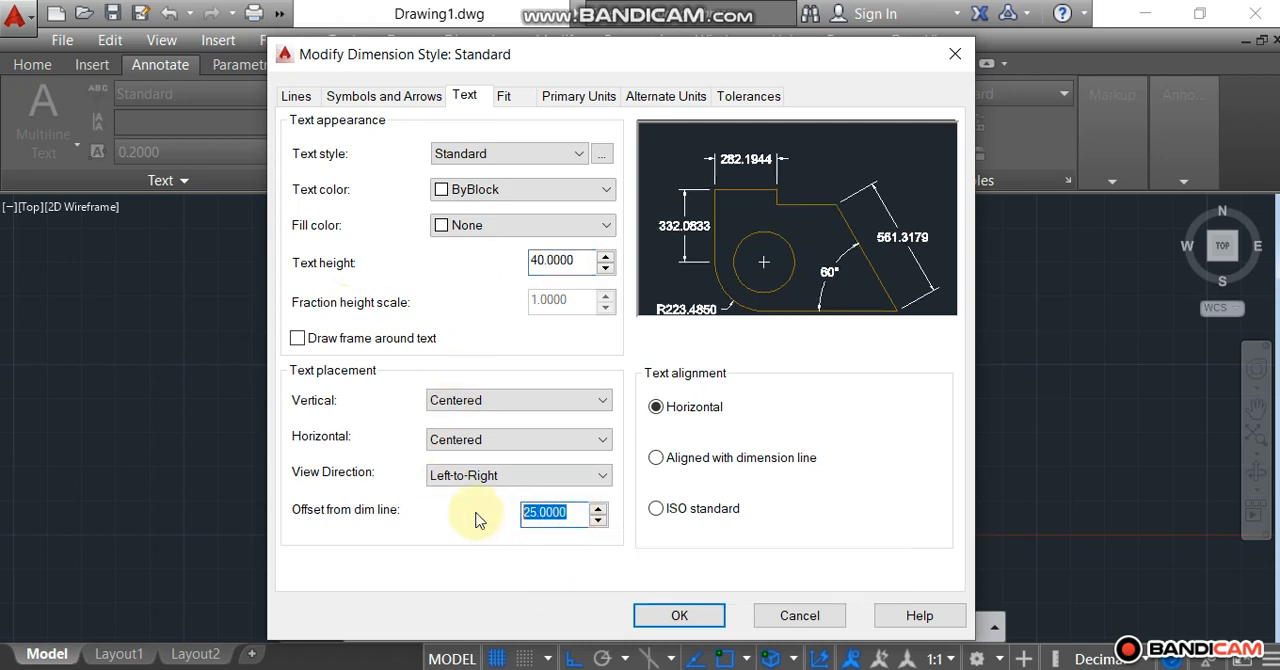
pyautogui.write('20')
# Set the Standard style's arrow size, center mark size and dimension break size to 20 each.
pyautogui.click(385, 96)
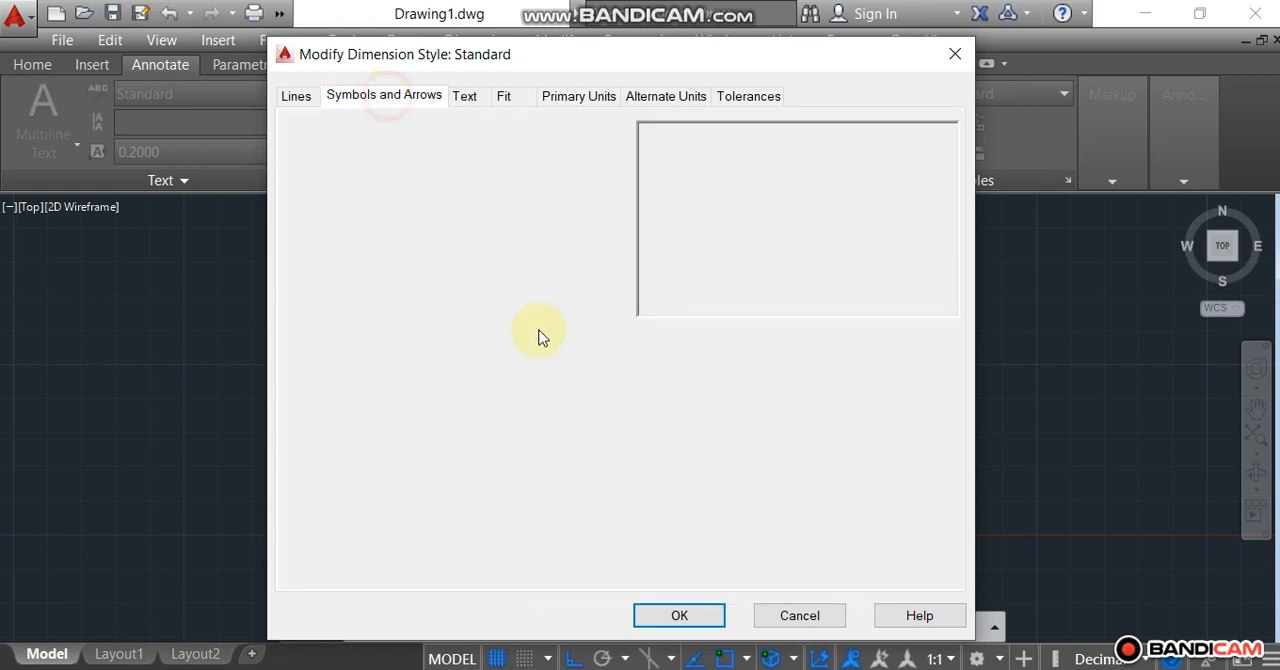
pyautogui.moveTo(354, 326); pyautogui.dragTo(177, 331)
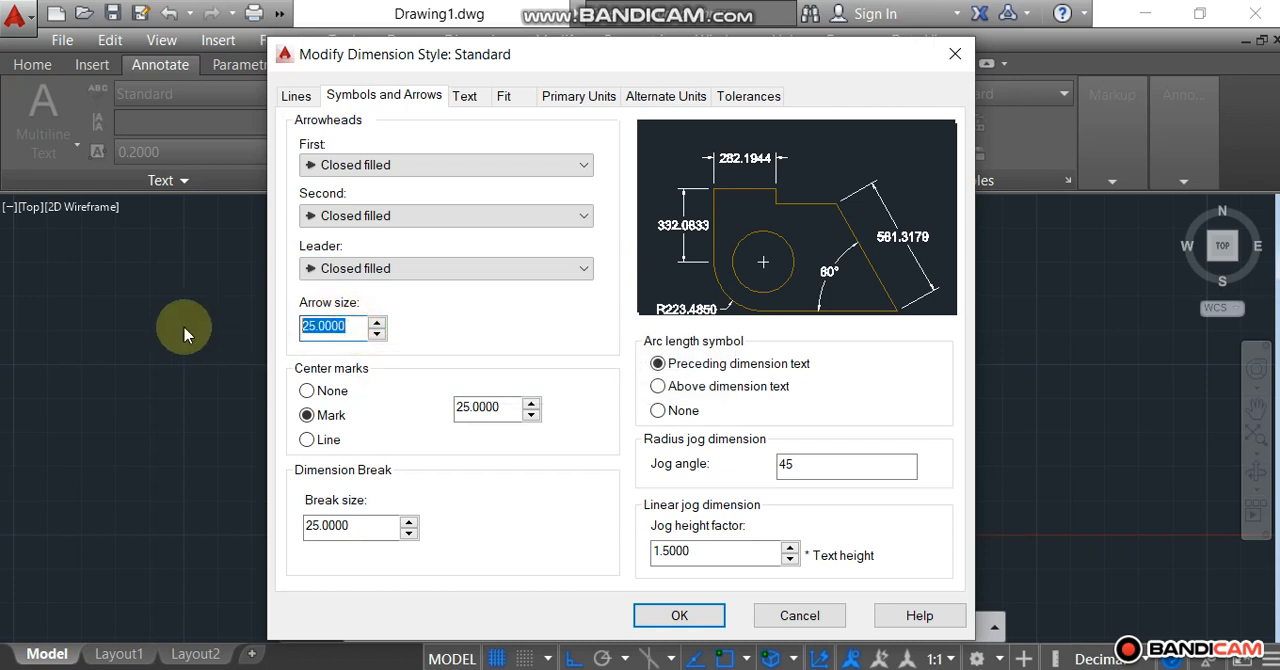
pyautogui.write('20')
pyautogui.doubleClick(486, 407)
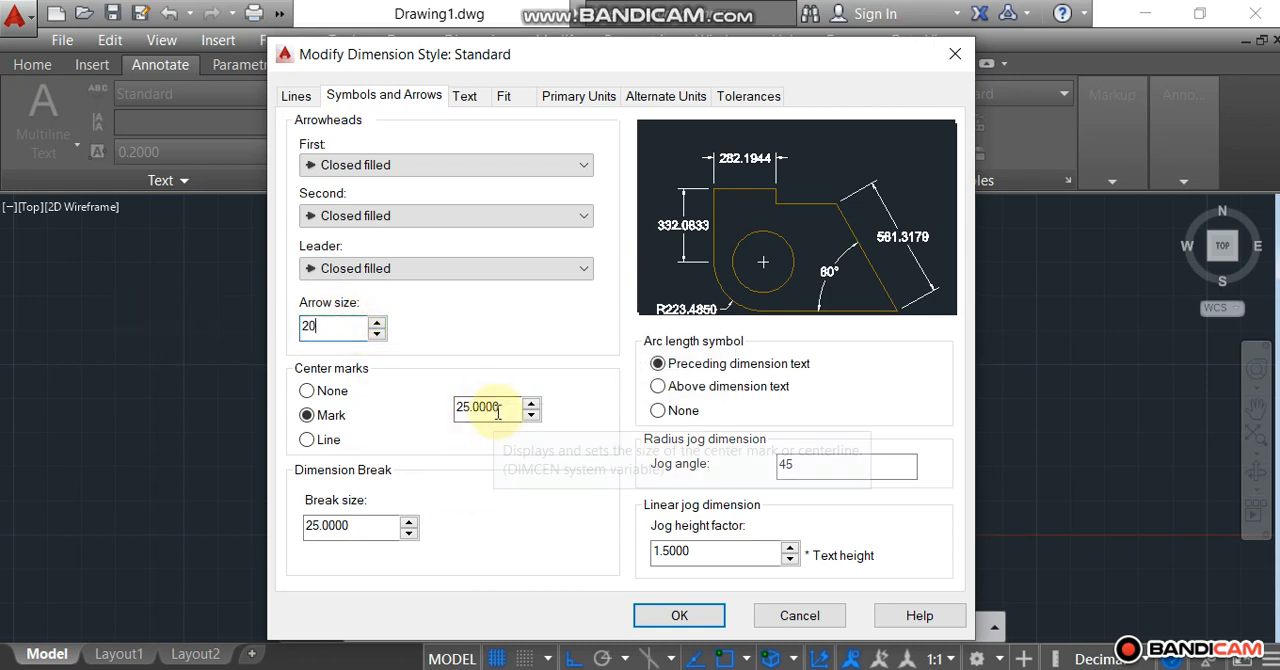
pyautogui.write('20')
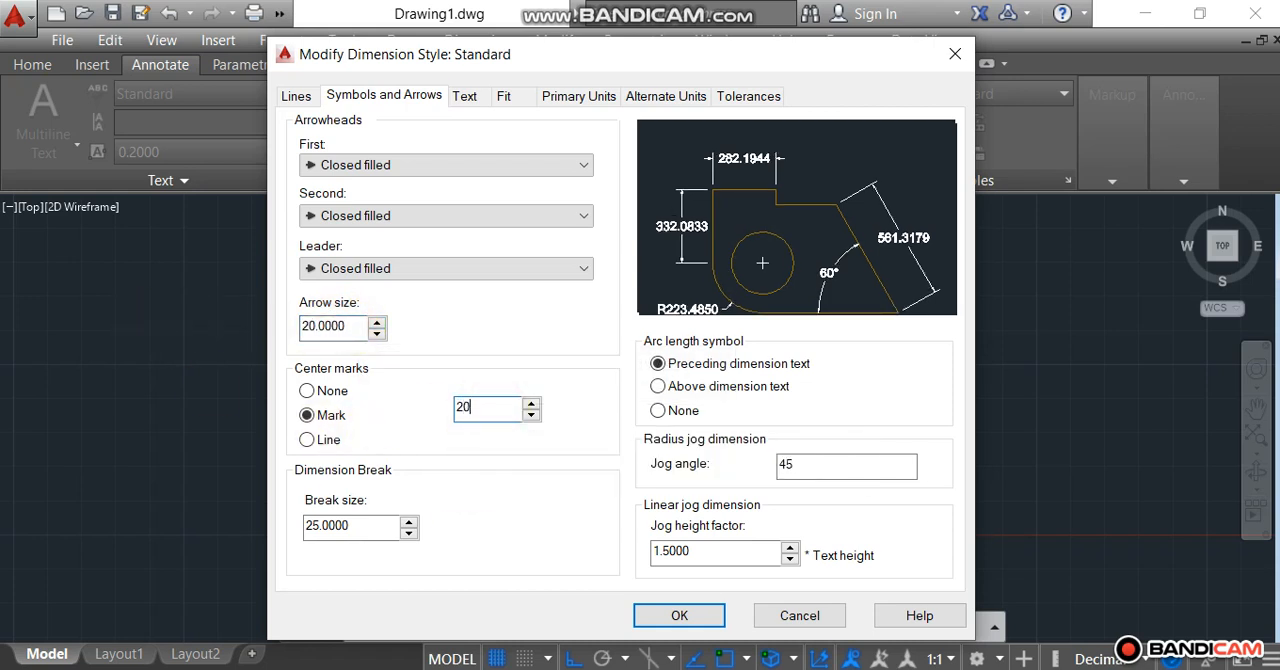
pyautogui.moveTo(366, 525); pyautogui.dragTo(183, 544)
pyautogui.write('20')
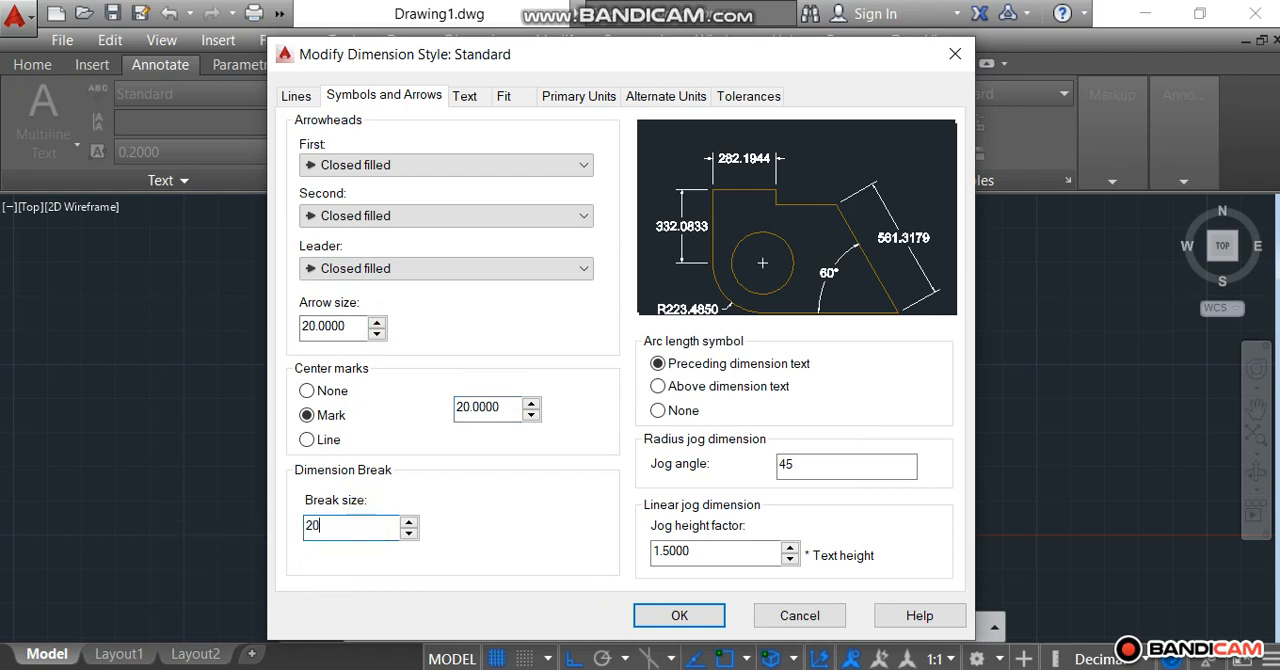
# Set baseline spacing, extension beyond dimension lines and offset from origin to 20 each, and apply the style changes to the drawing.
pyautogui.click(296, 95)
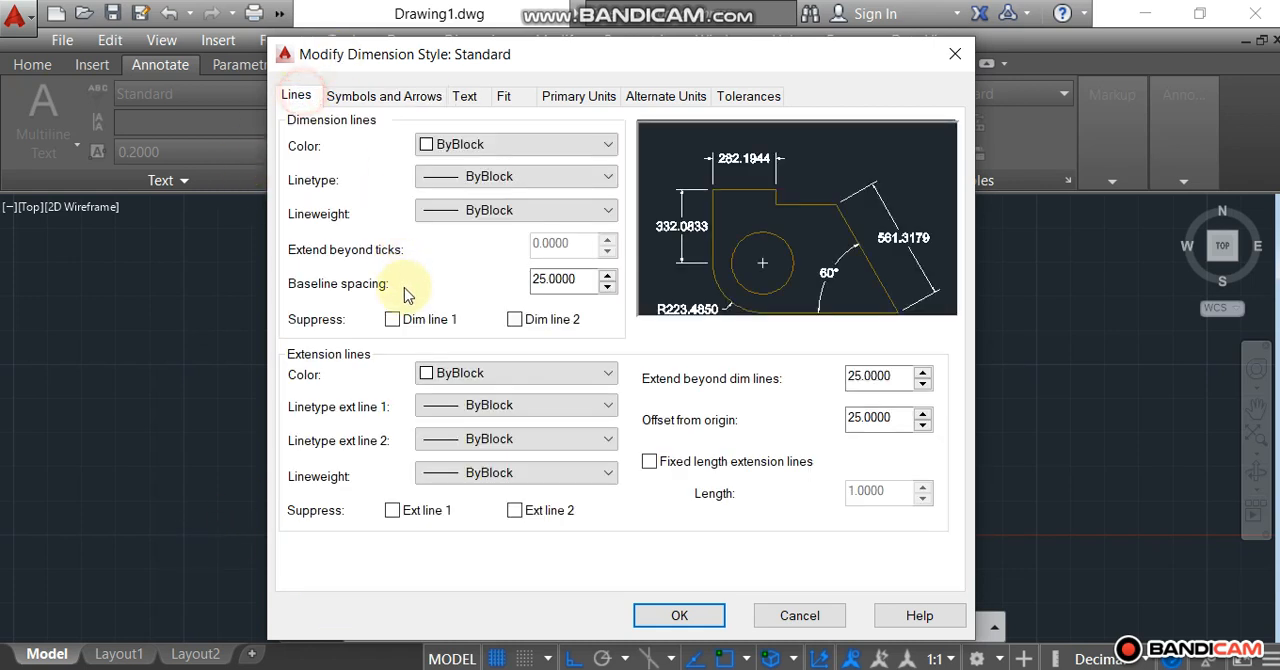
pyautogui.moveTo(580, 279); pyautogui.dragTo(494, 278)
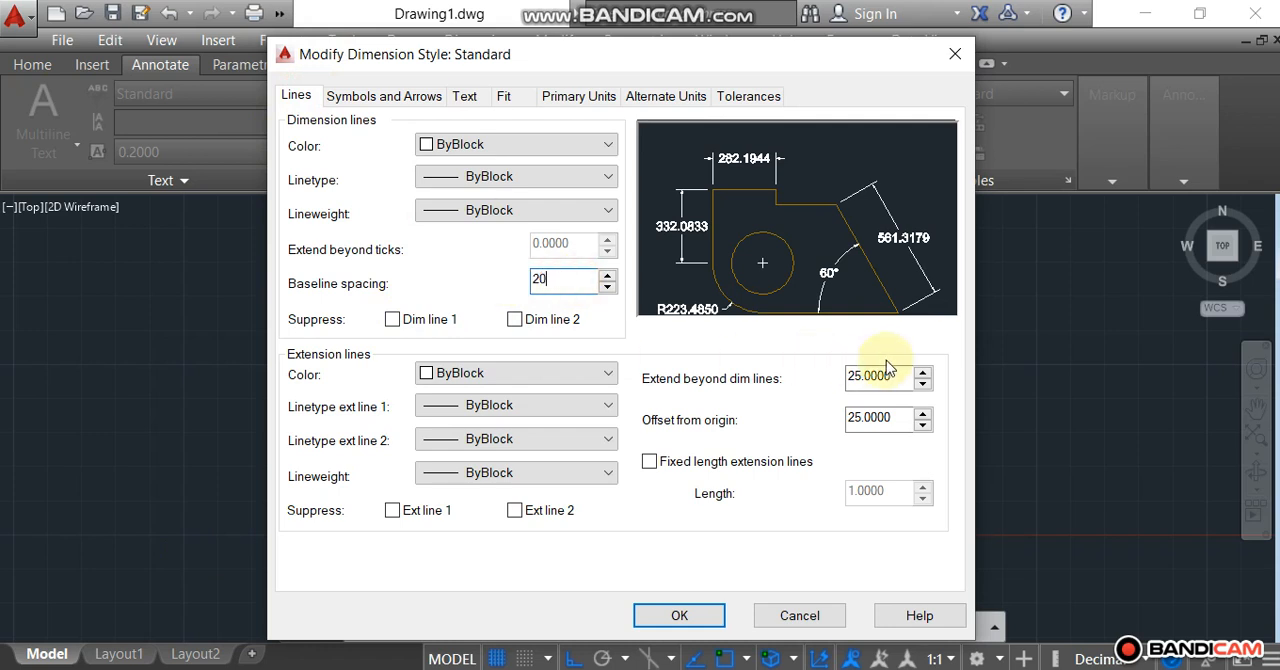
pyautogui.moveTo(893, 375); pyautogui.dragTo(766, 380)
pyautogui.write('2')
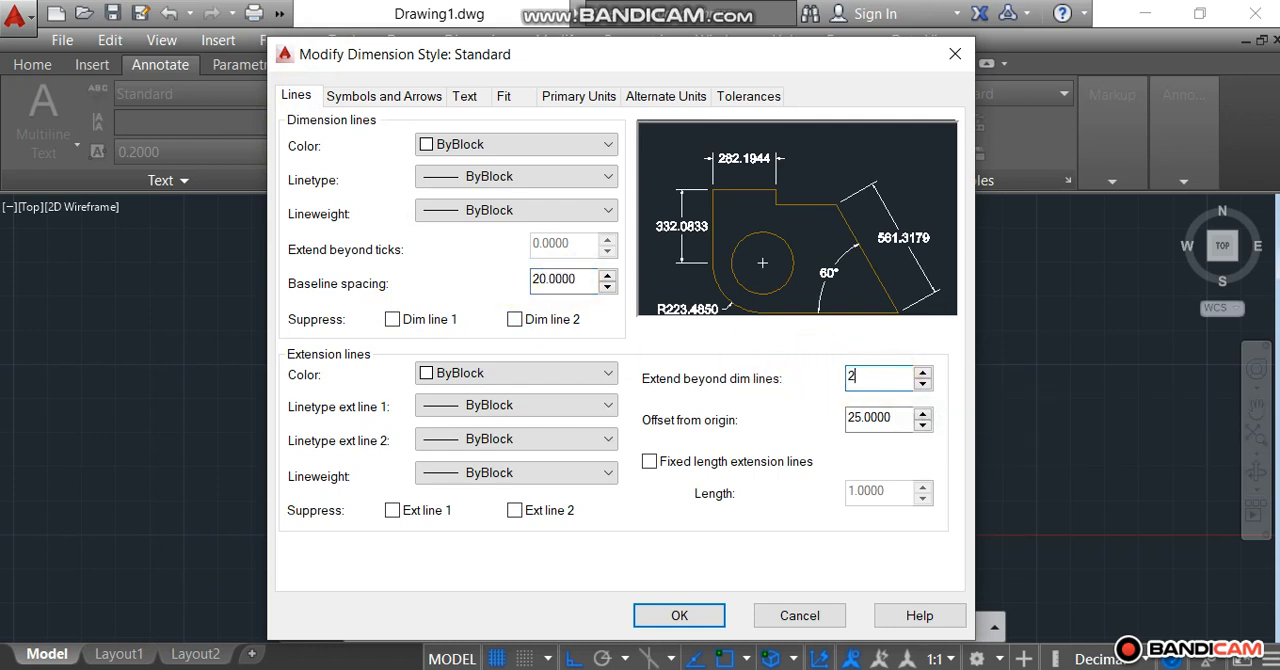
pyautogui.write('0')
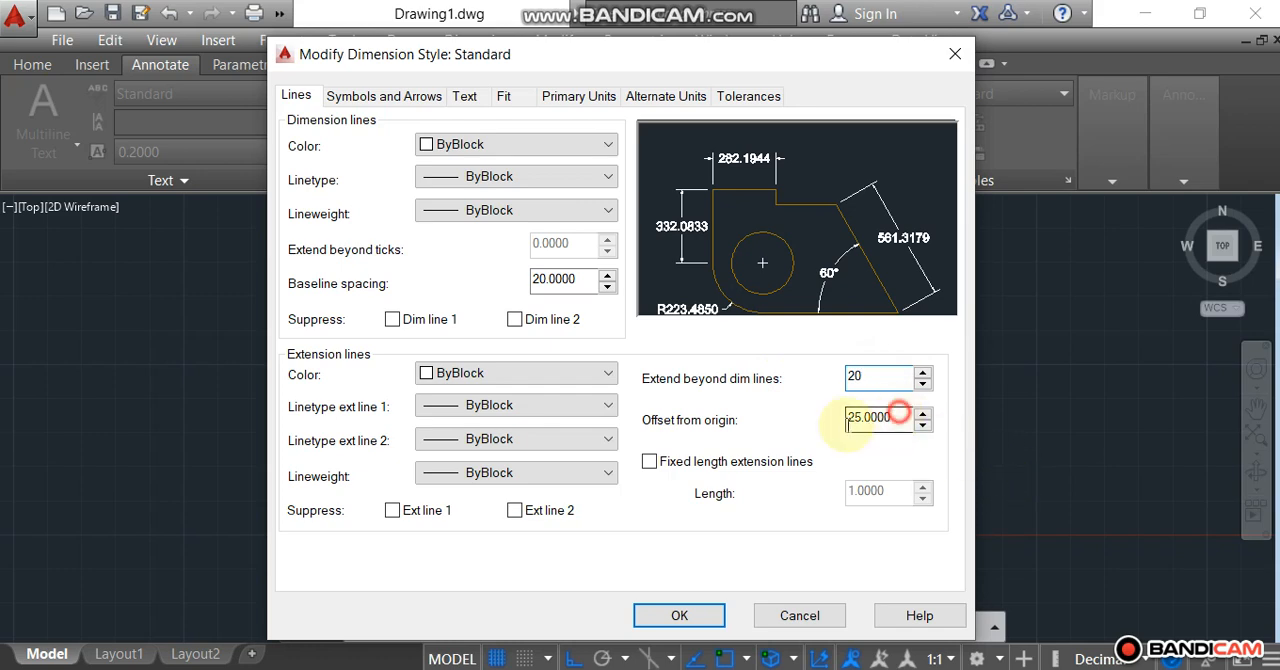
pyautogui.moveTo(905, 419); pyautogui.dragTo(752, 440)
pyautogui.write('20')
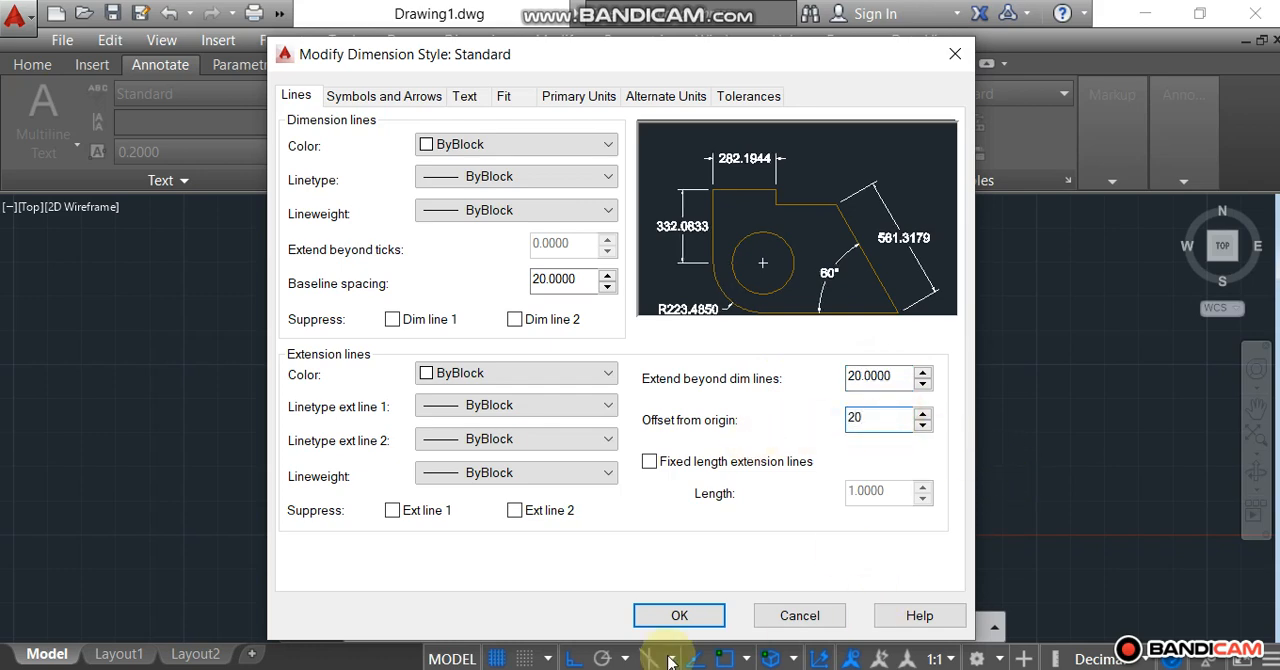
pyautogui.click(654, 628)
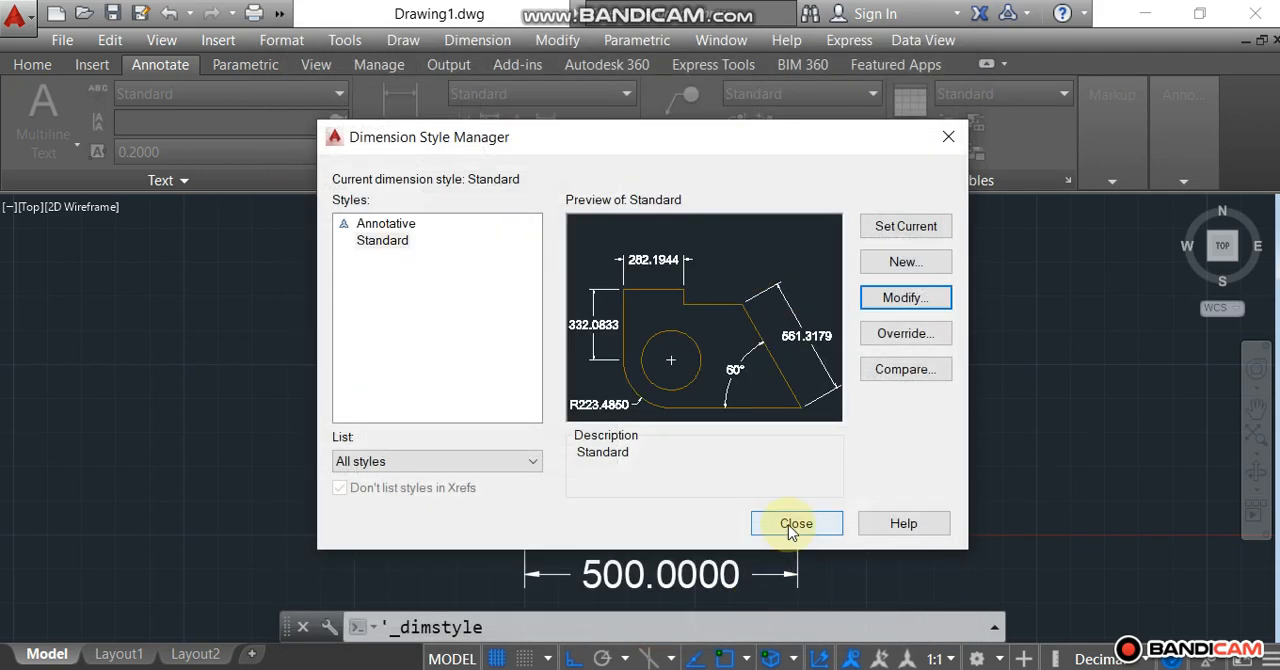
pyautogui.click(790, 522)
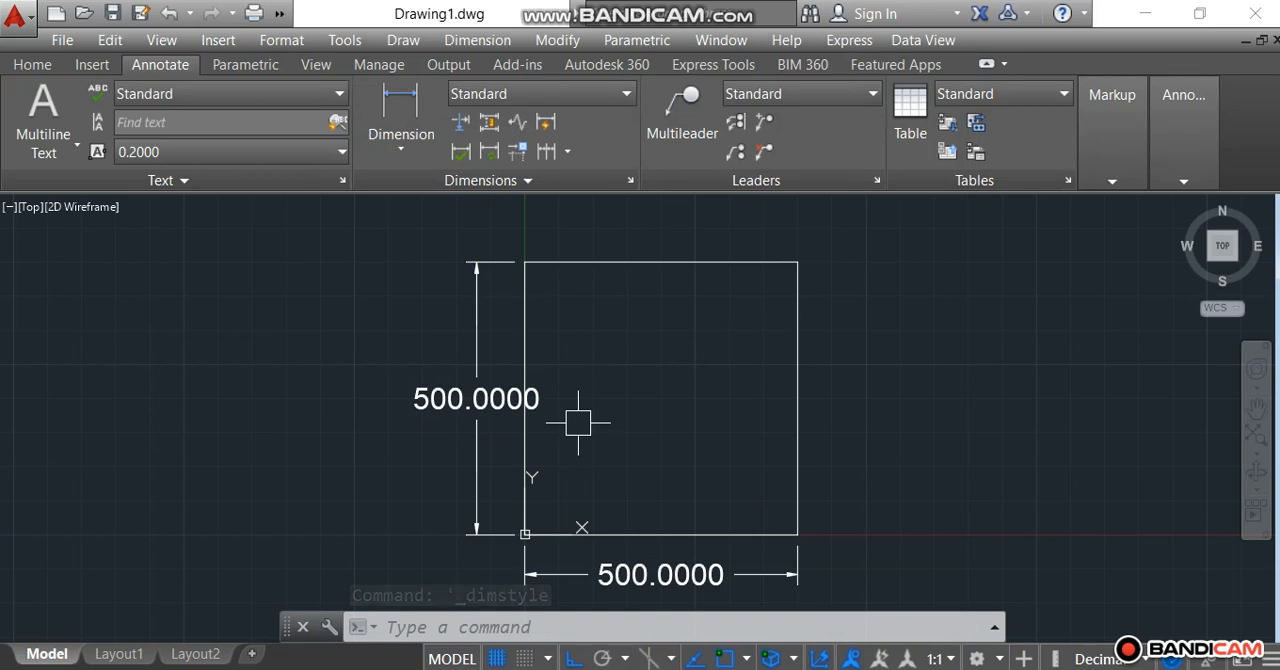
# Modify the Standard dimension style so the primary linear units use a precision of 0.
pyautogui.click(631, 182)
pyautogui.click(903, 300)
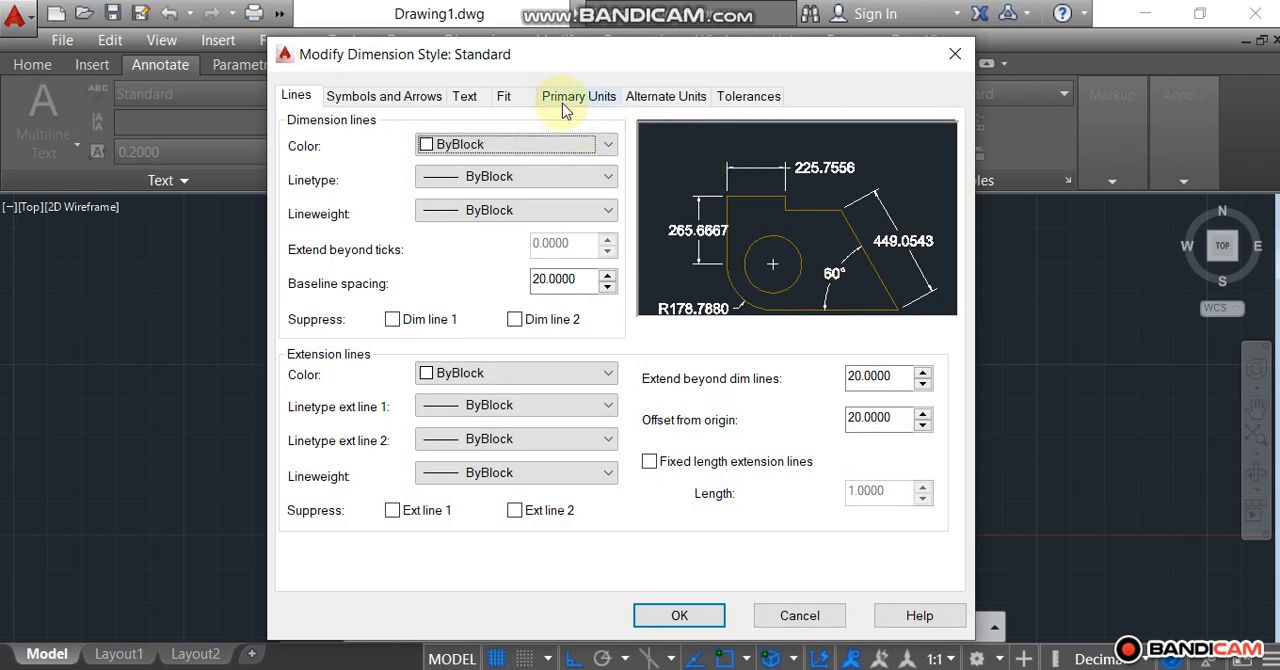
pyautogui.click(570, 97)
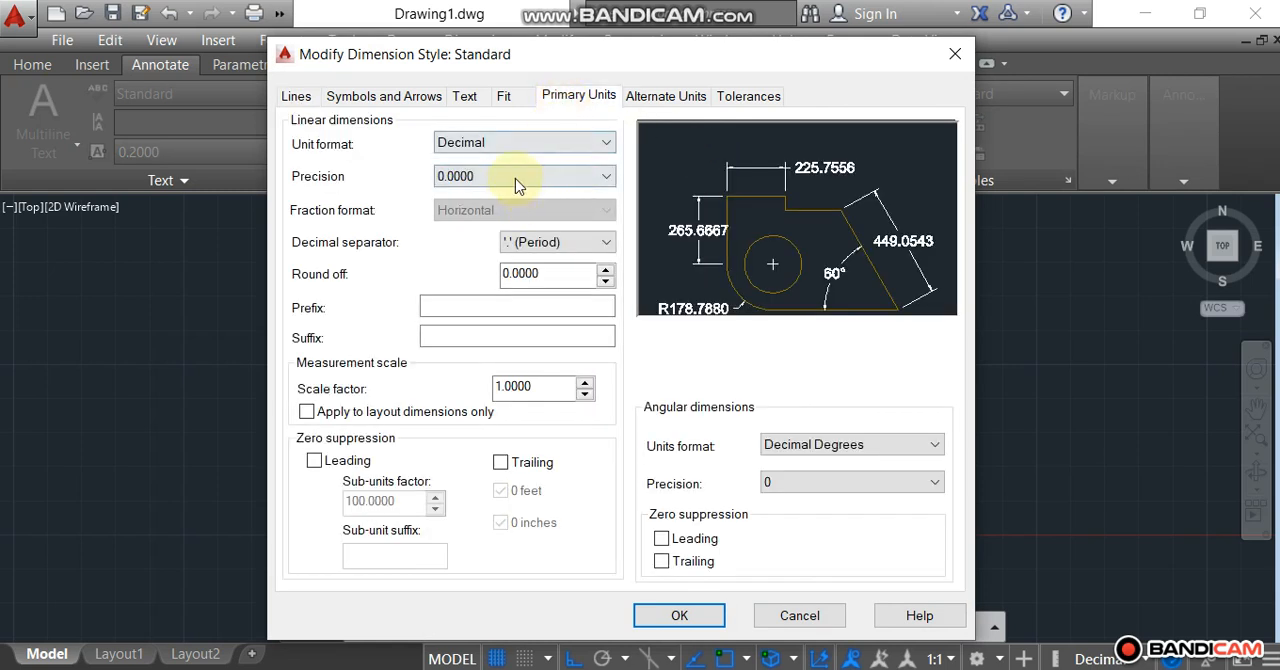
pyautogui.click(528, 180)
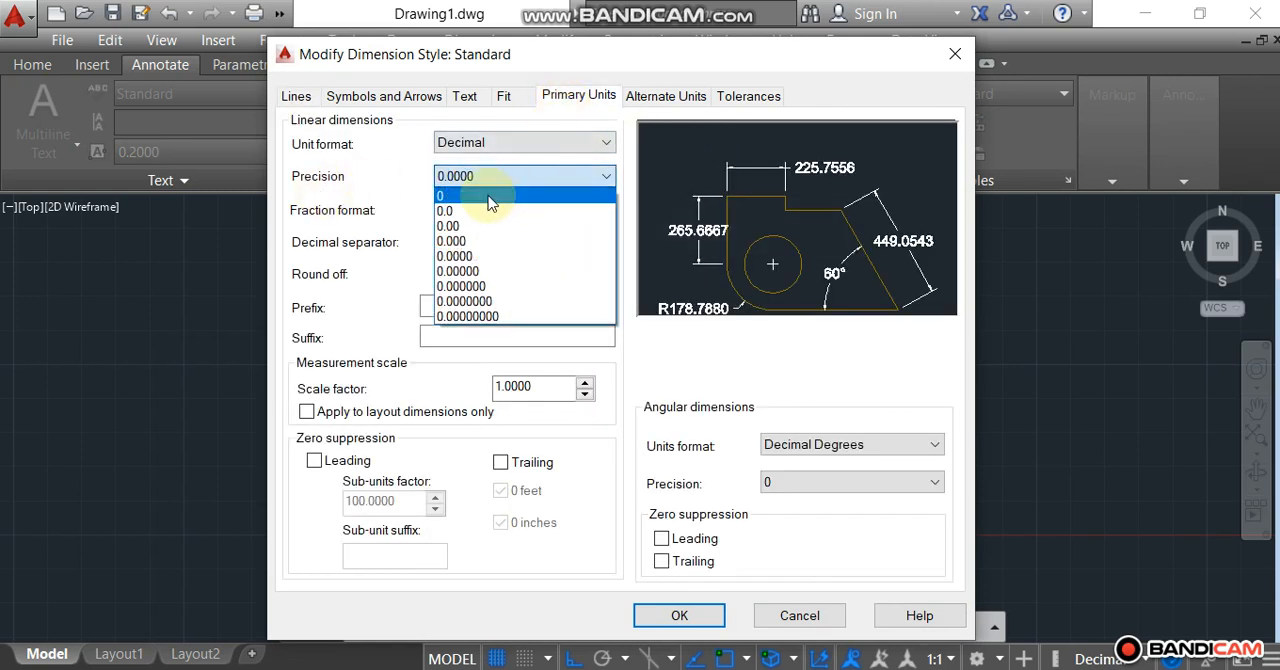
pyautogui.click(490, 196)
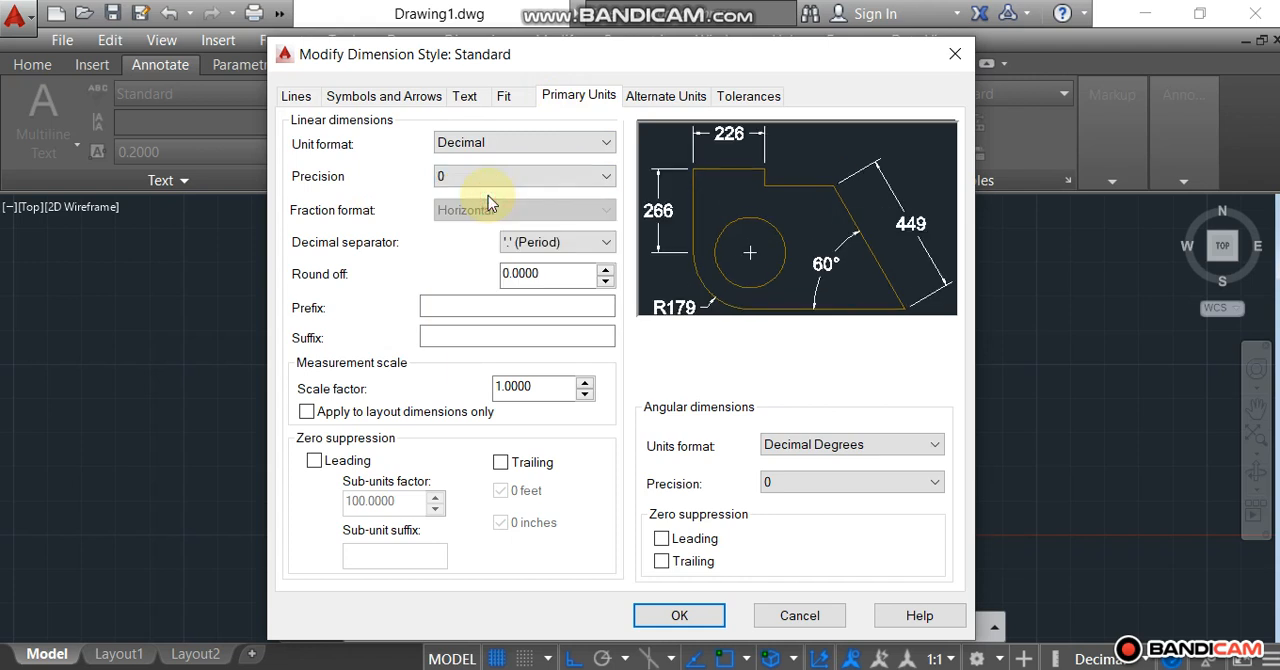
pyautogui.click(500, 176)
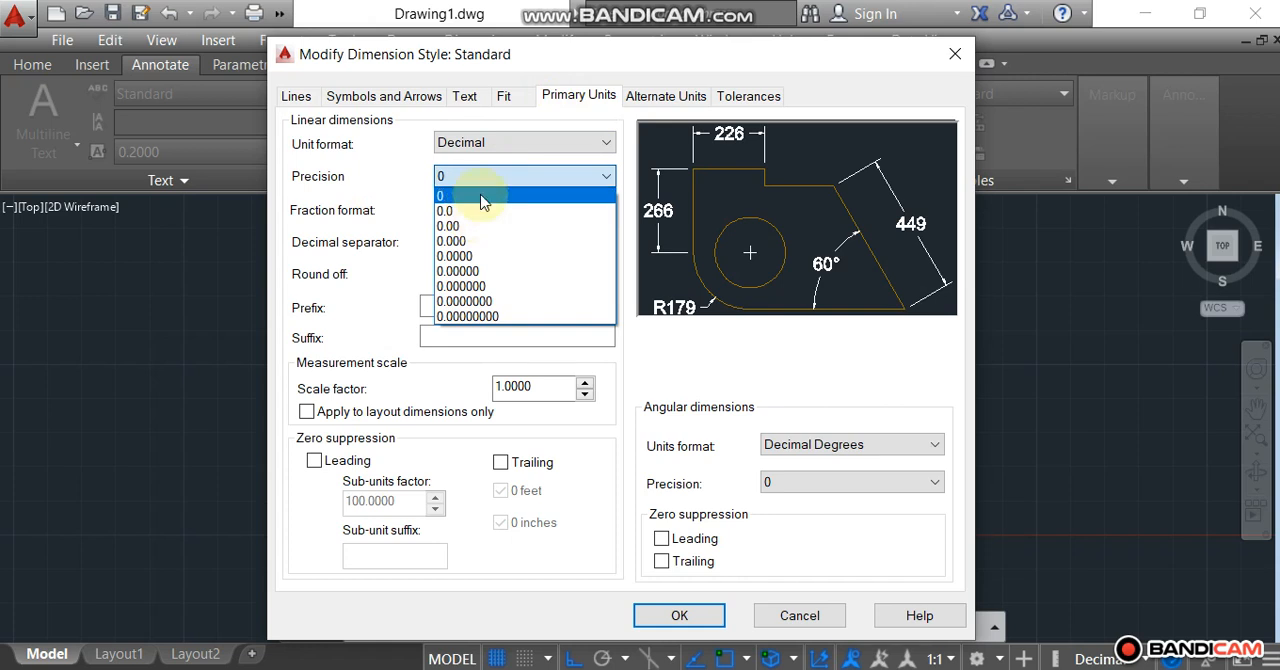
pyautogui.click(480, 195)
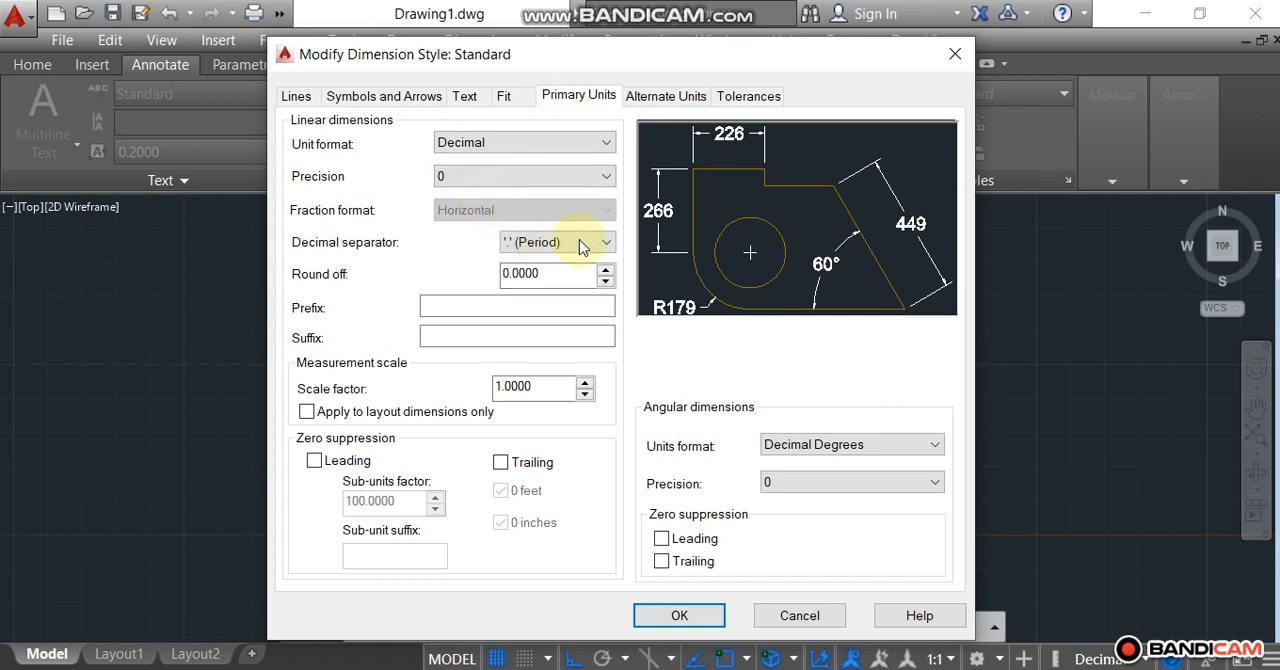
# Enable alternate units in the Standard style with the Architectural unit format, and apply the style changes to the drawing.
pyautogui.click(673, 96)
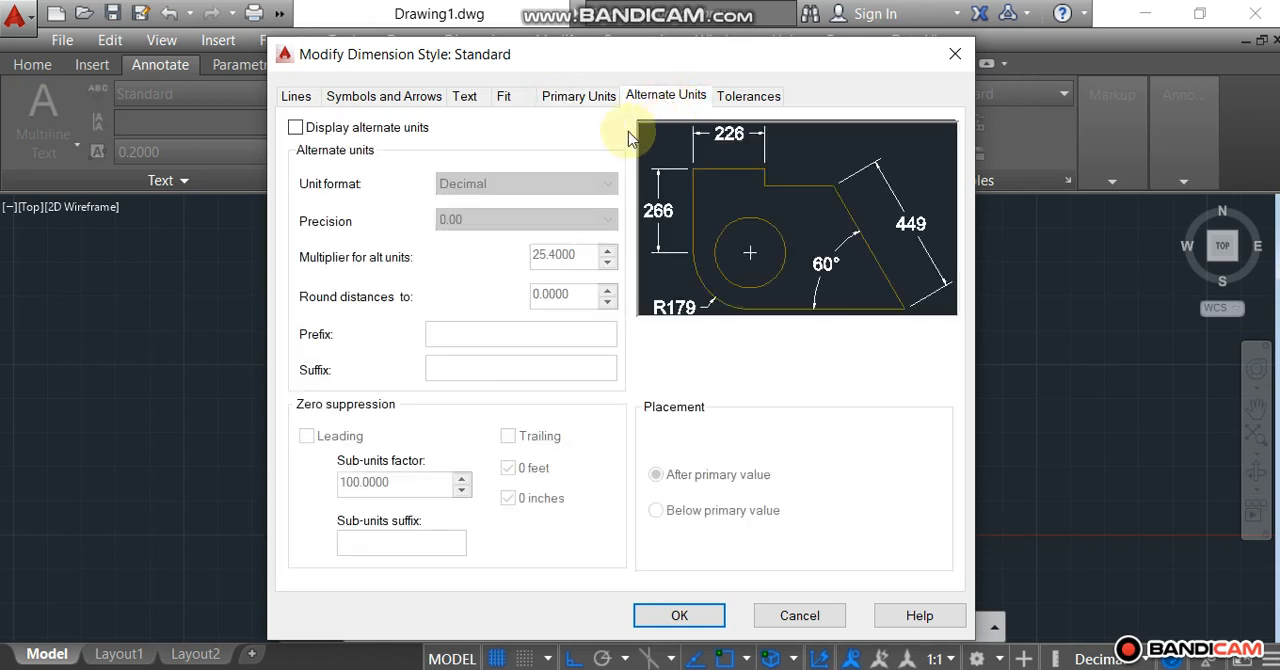
pyautogui.click(299, 130)
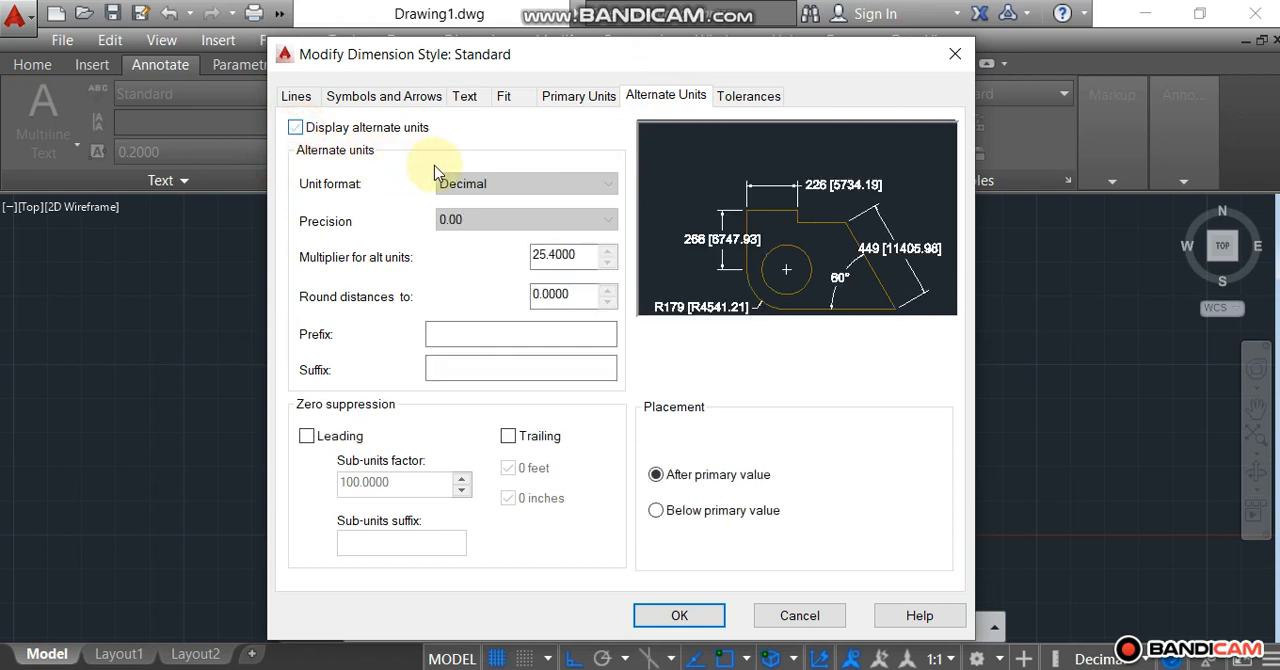
pyautogui.click(530, 184)
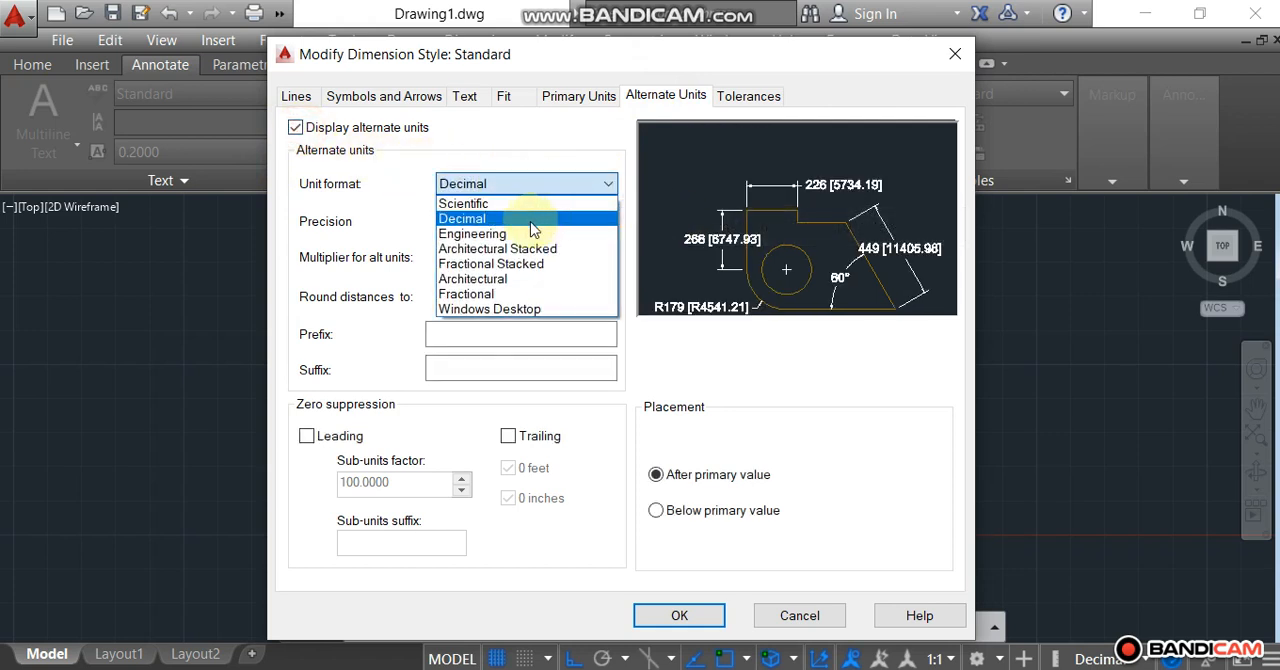
pyautogui.click(503, 281)
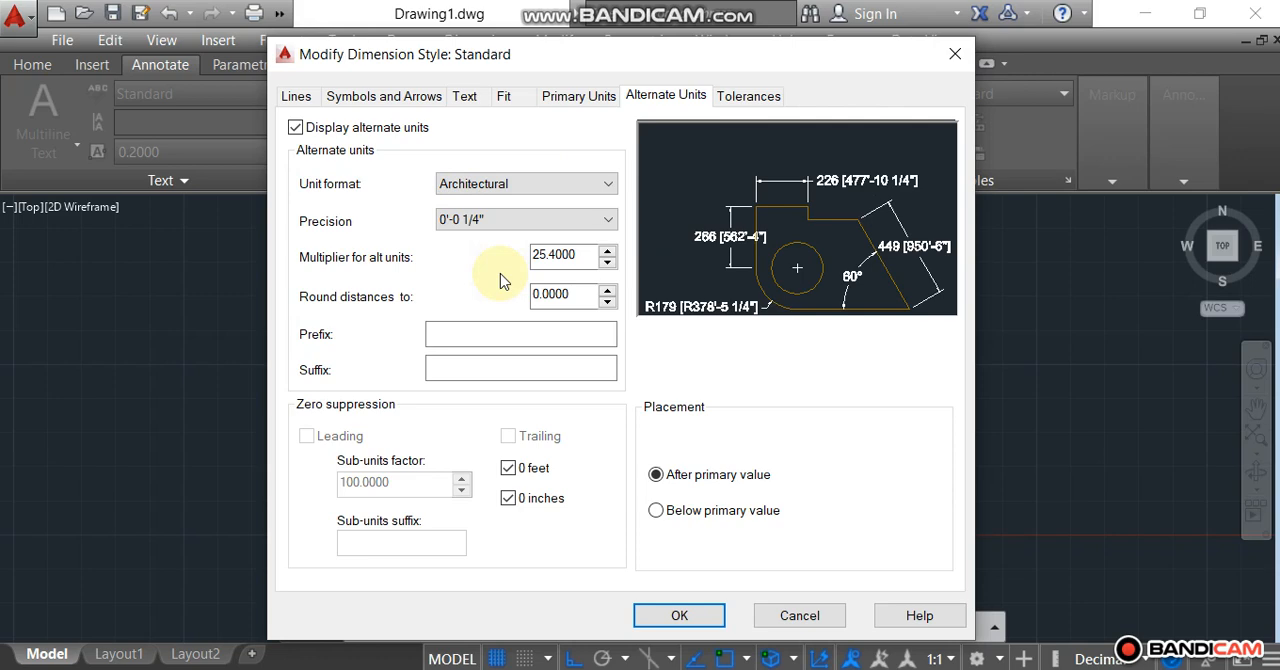
pyautogui.click(681, 614)
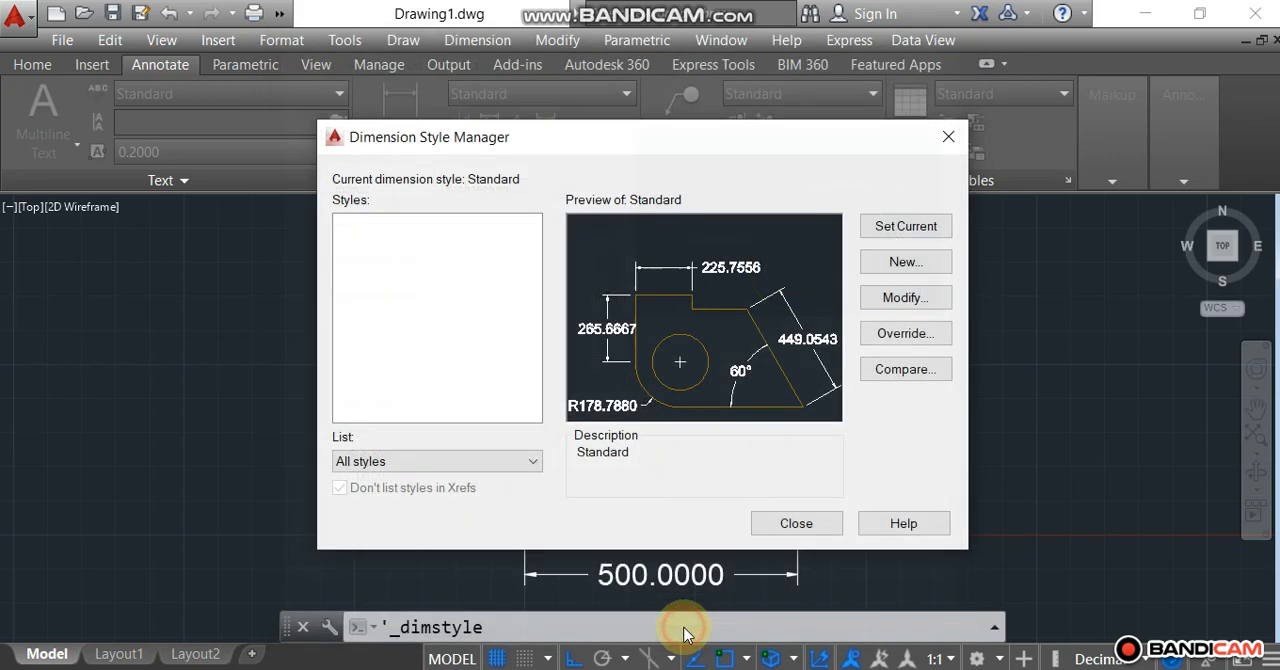
pyautogui.click(794, 524)
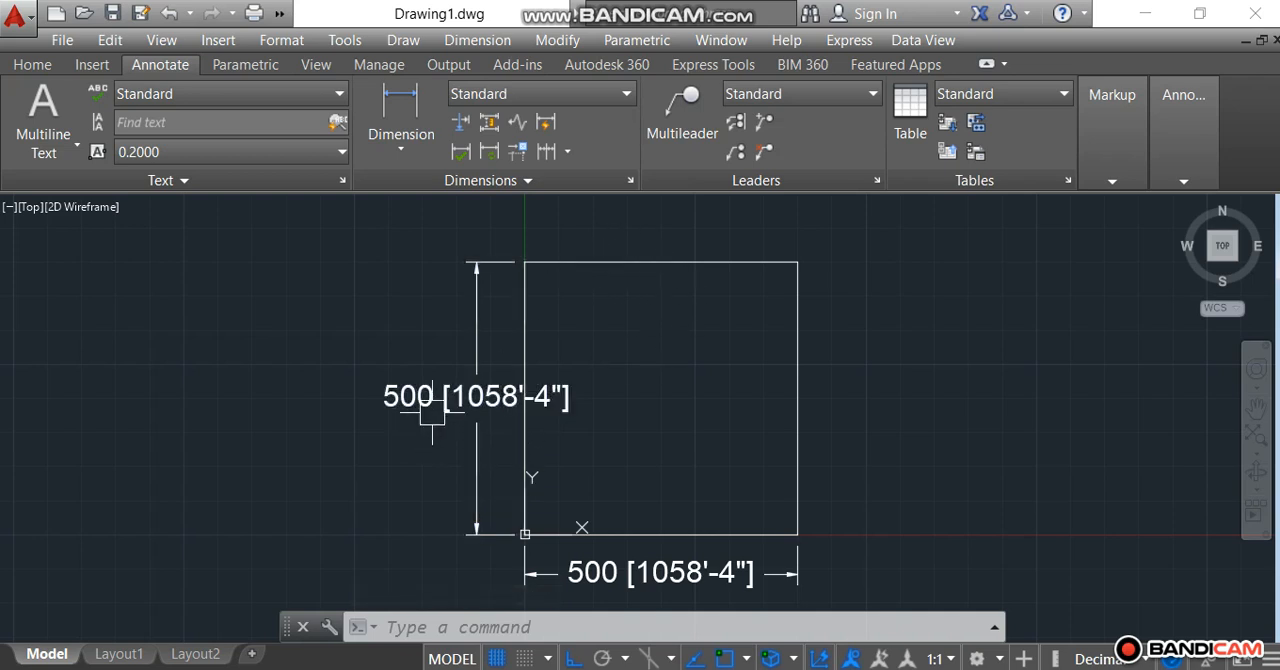
# Turn off the display of alternate units in the Standard dimension style and apply the change to the drawing.
pyautogui.click(630, 179)
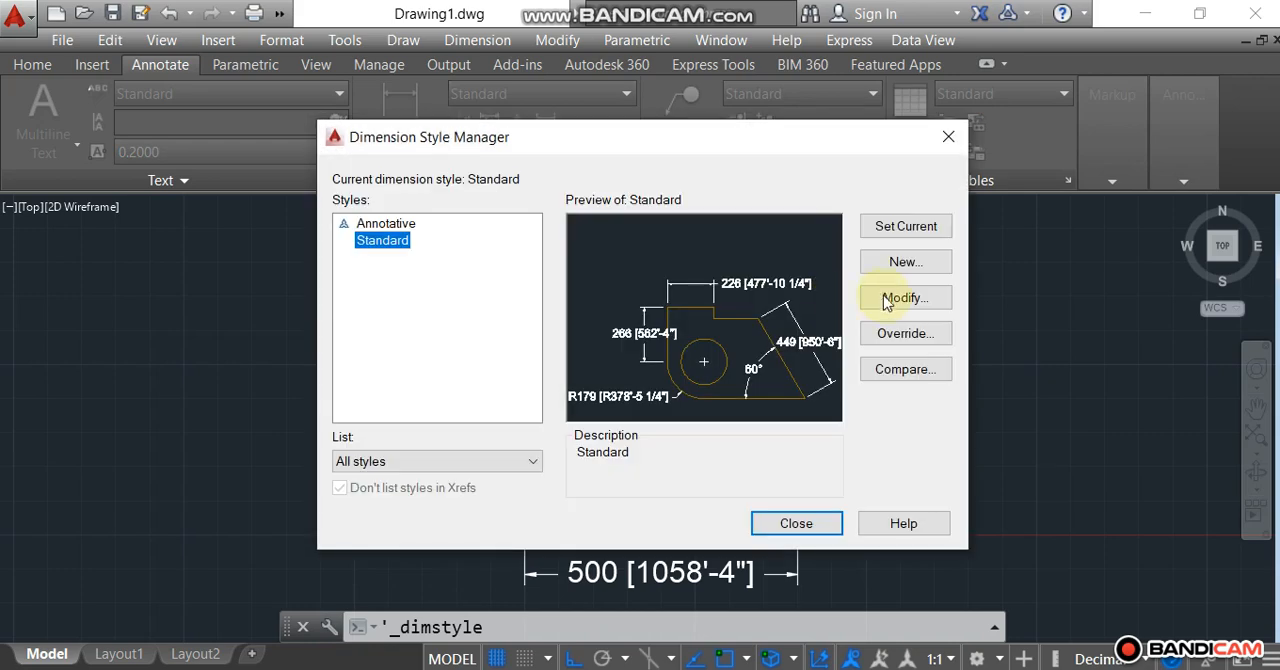
pyautogui.click(885, 299)
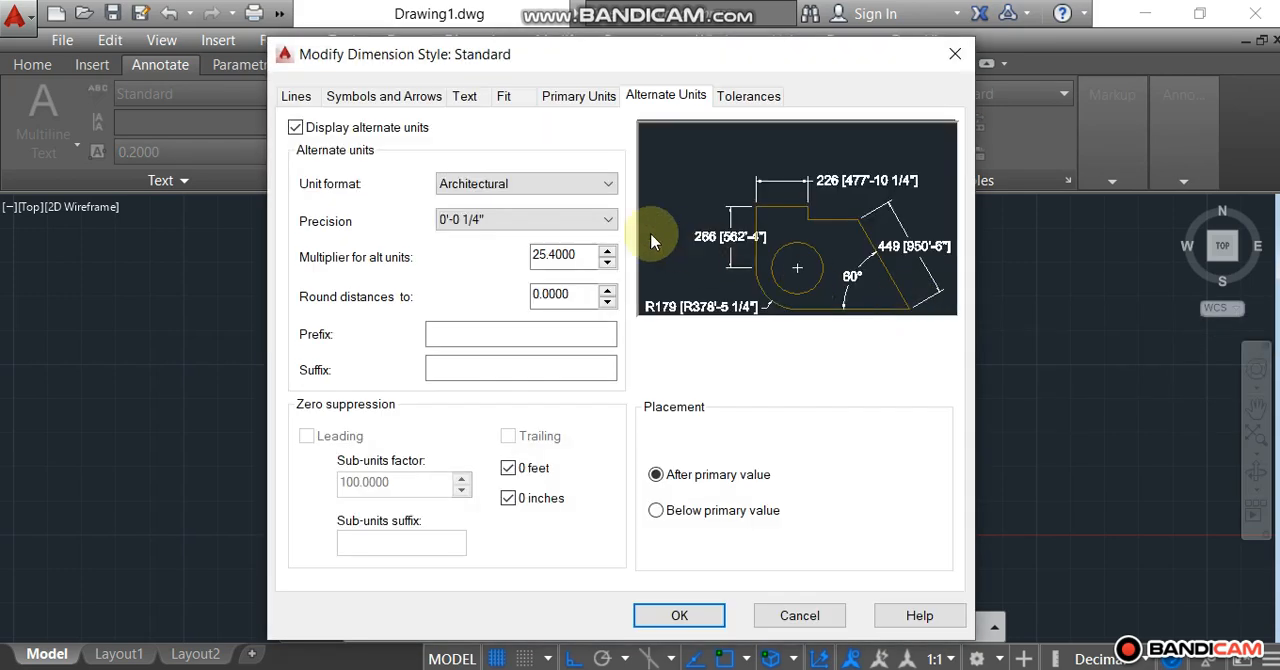
pyautogui.click(295, 128)
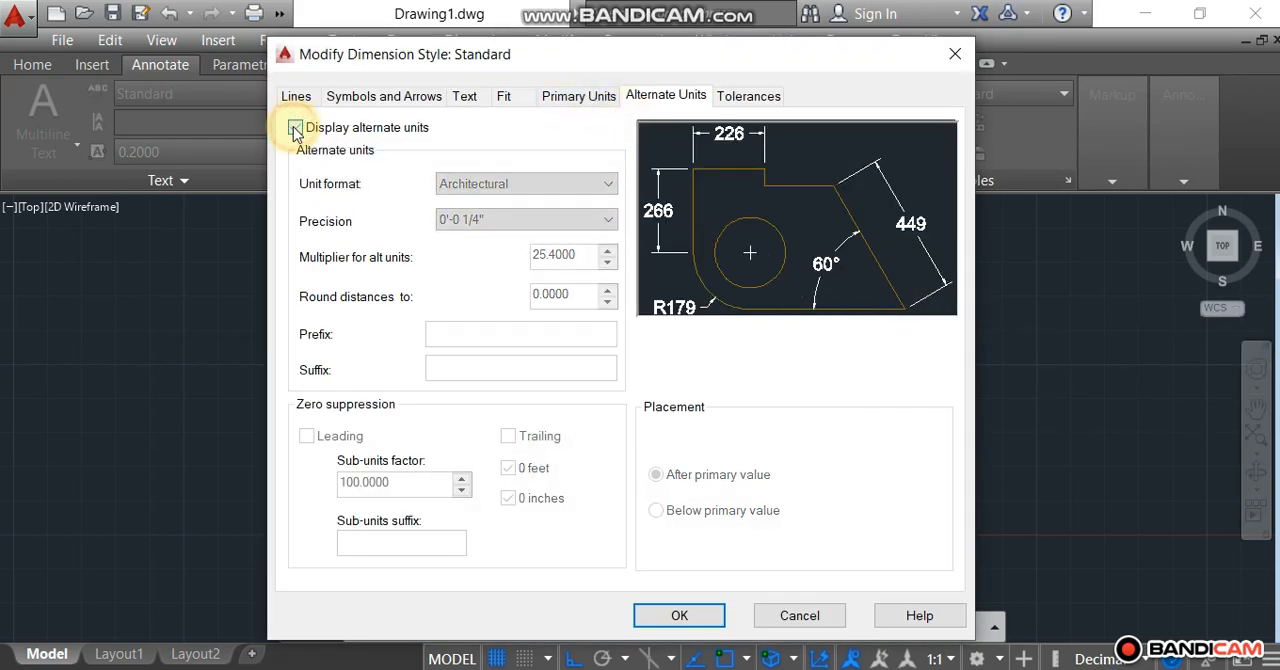
pyautogui.click(688, 617)
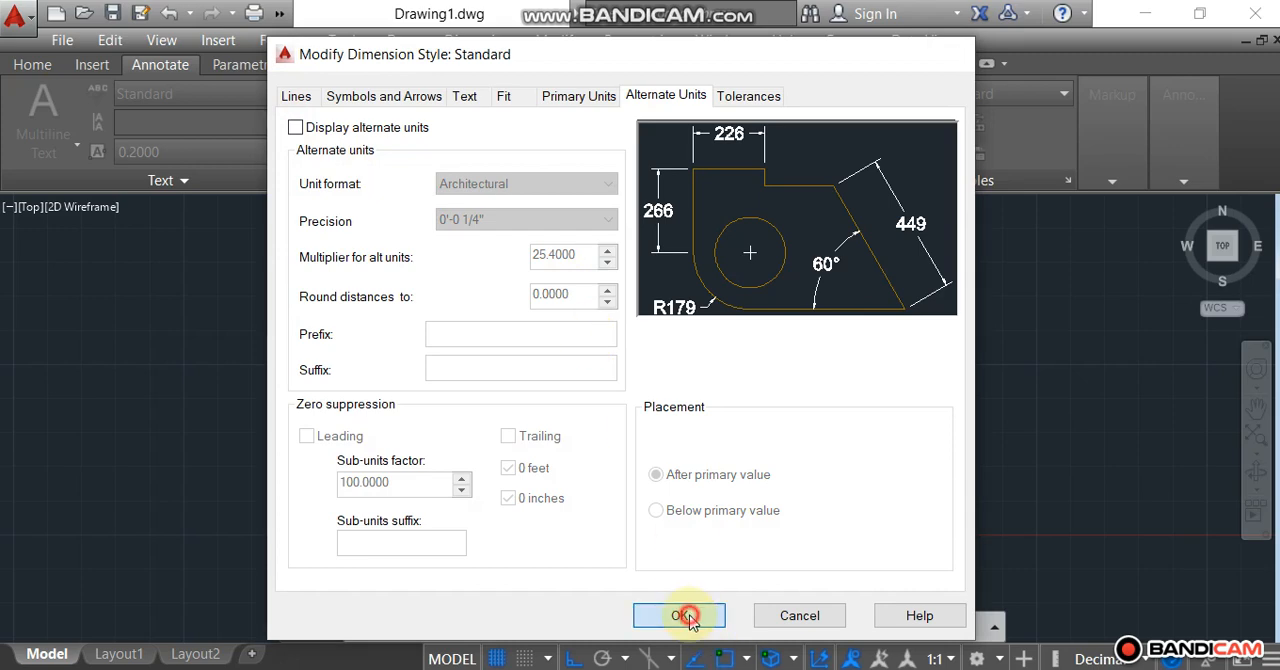
pyautogui.click(803, 534)
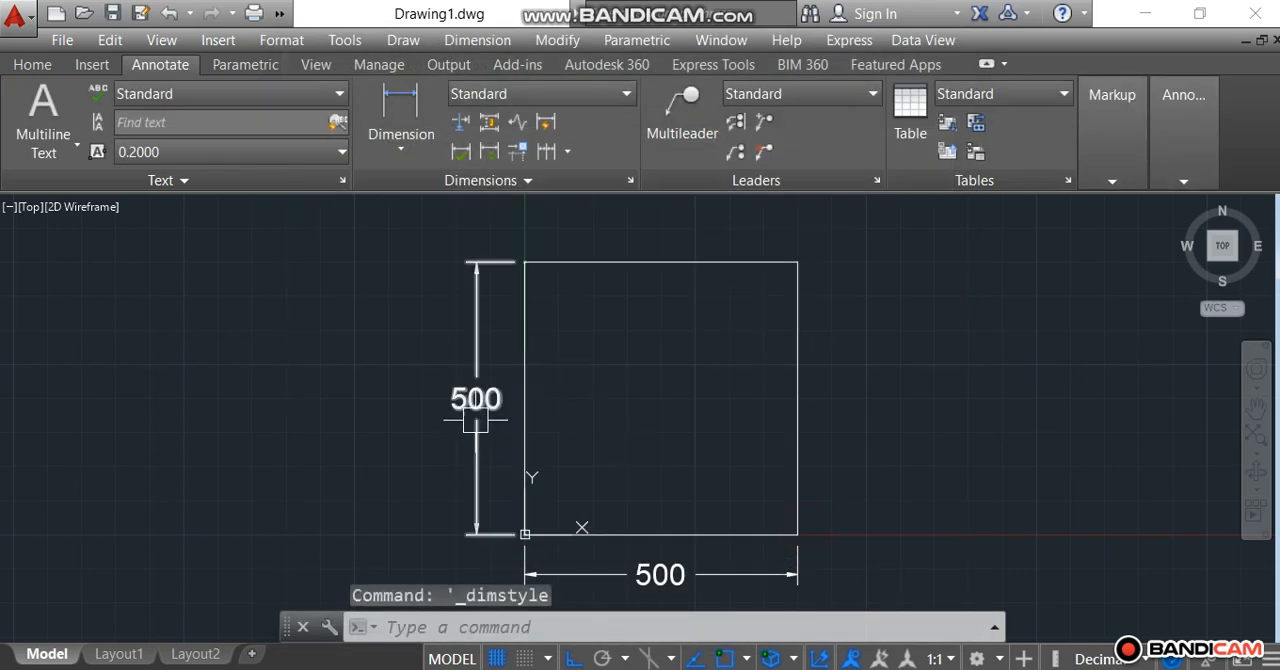
# Add an aligned dimension along the square's diagonal, from its upper-left corner to its lower-right corner.
pyautogui.click(388, 140)
pyautogui.click(405, 234)
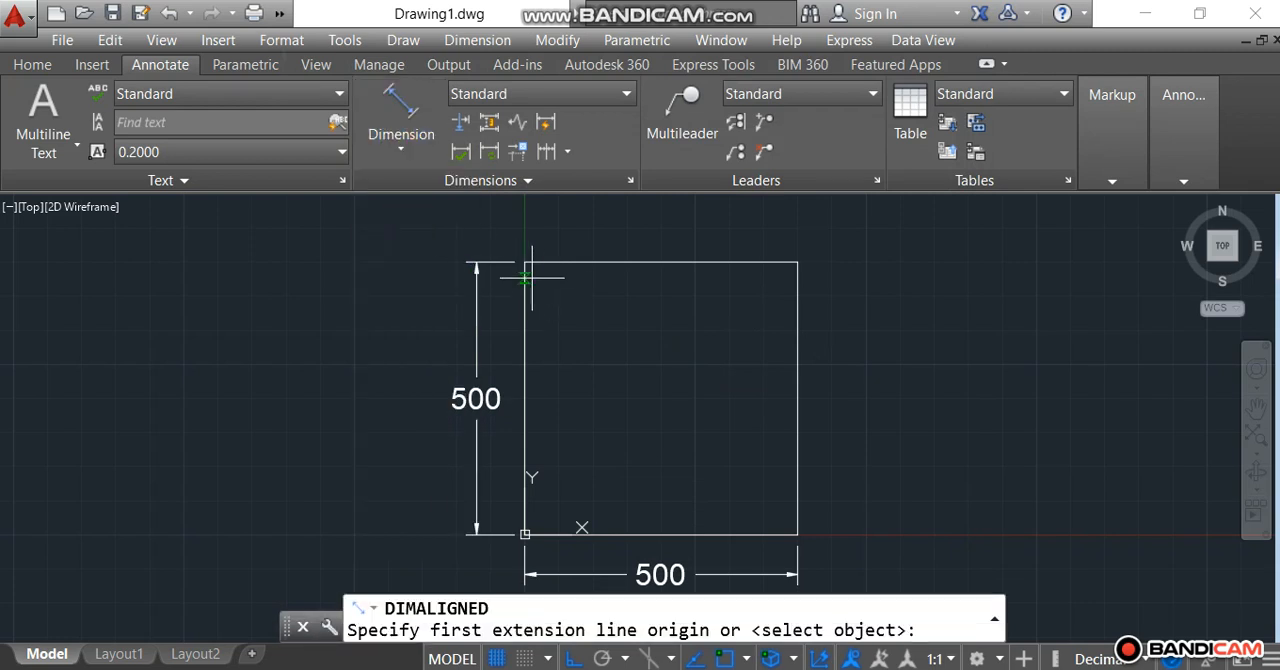
pyautogui.click(524, 262)
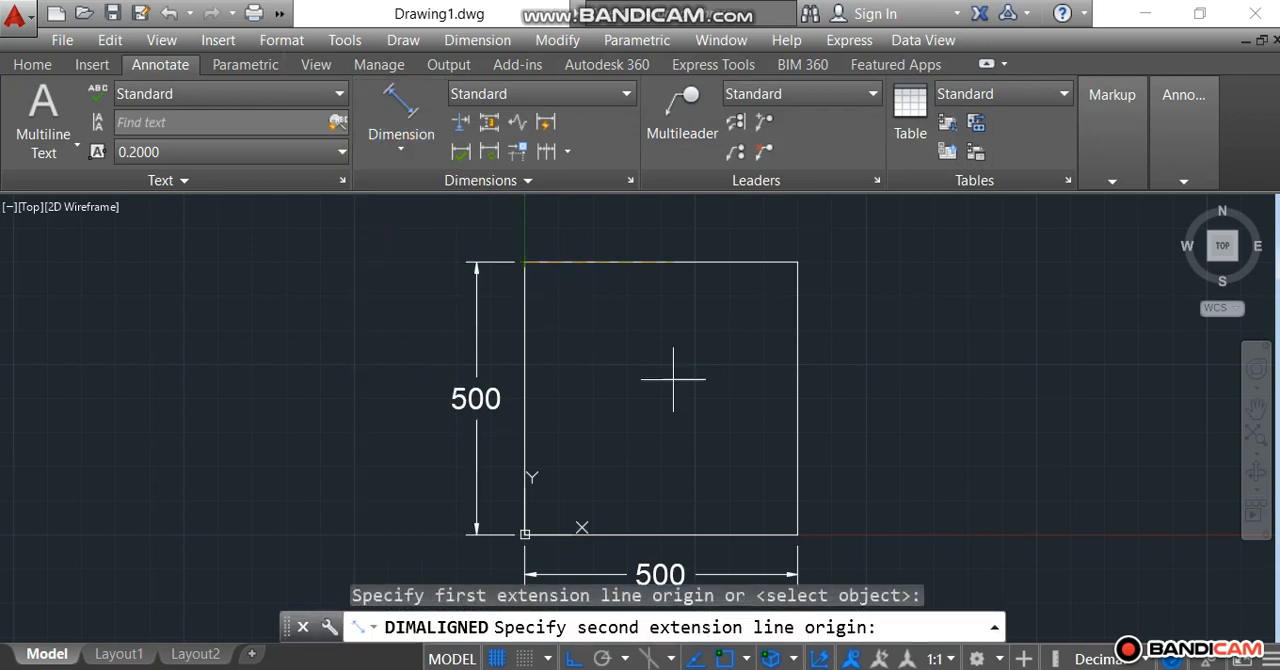
pyautogui.click(797, 535)
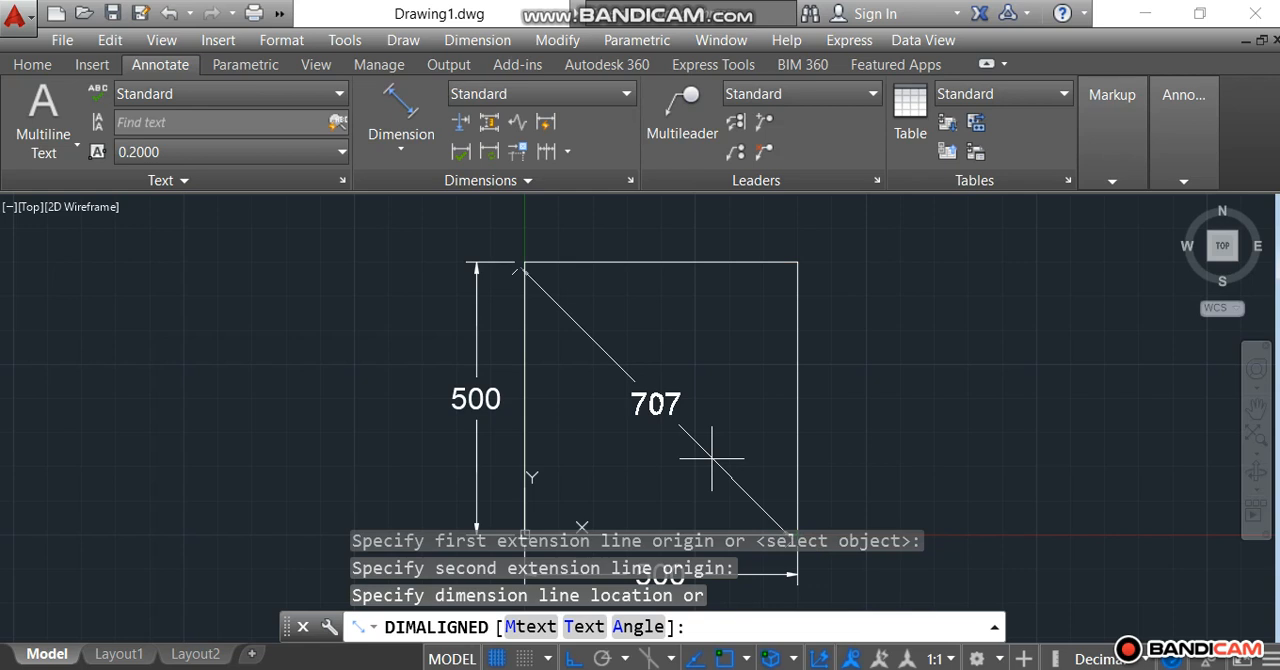
pyautogui.click(711, 458)
pyautogui.scroll(-2, 737, 360)
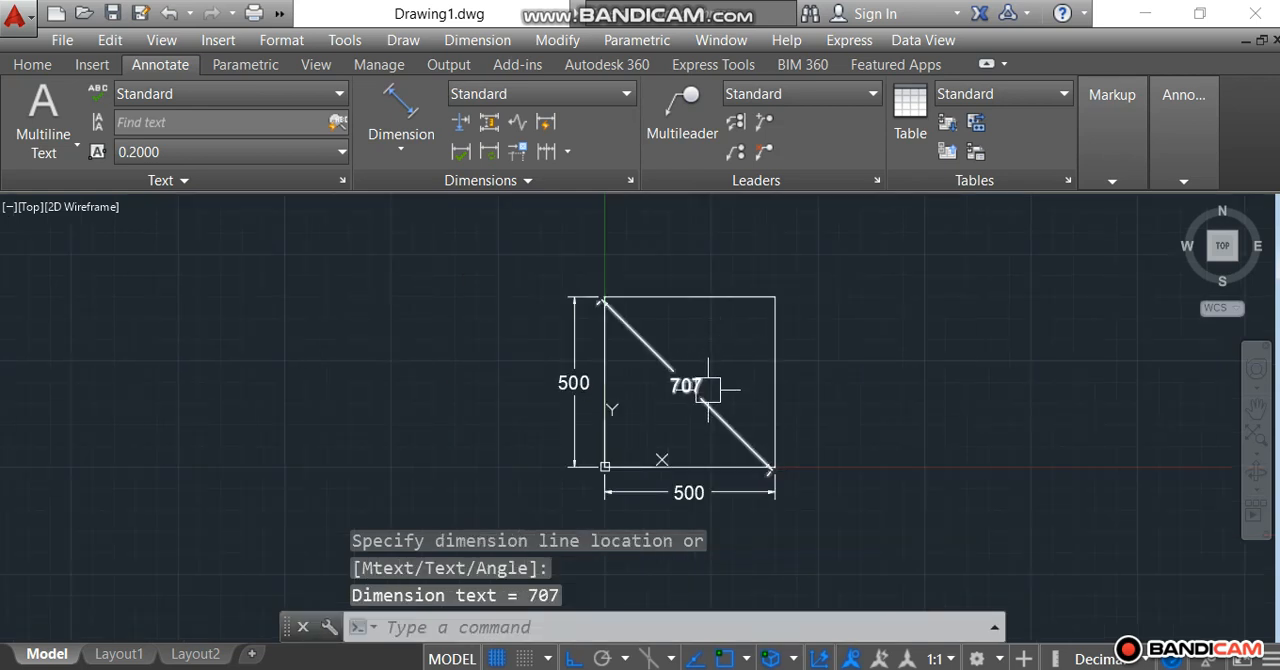